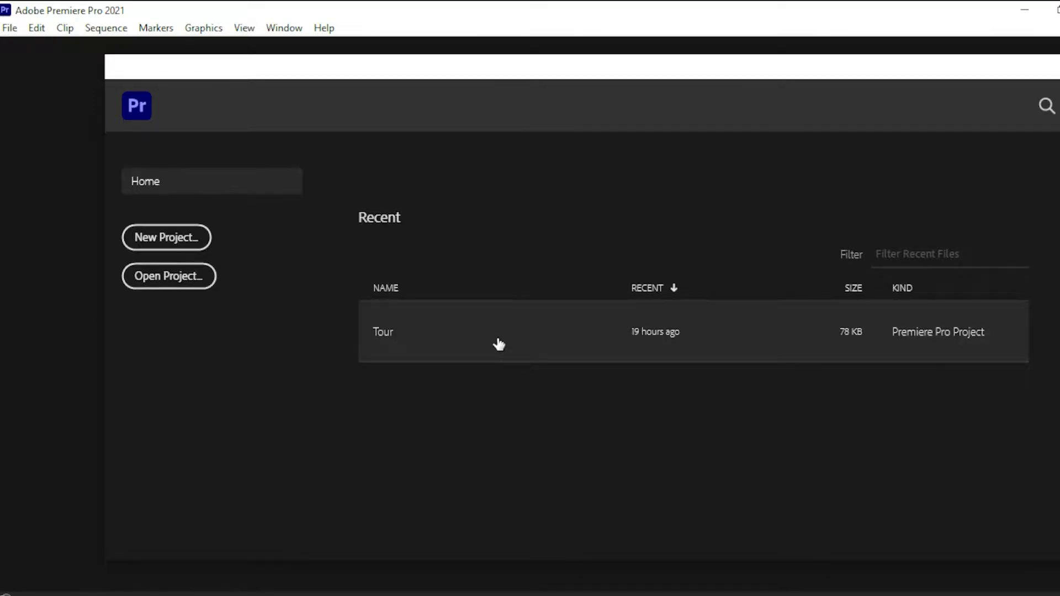
# Start a new project named "Class 1" with the Desktop as its save location.
pyautogui.click(180, 245)
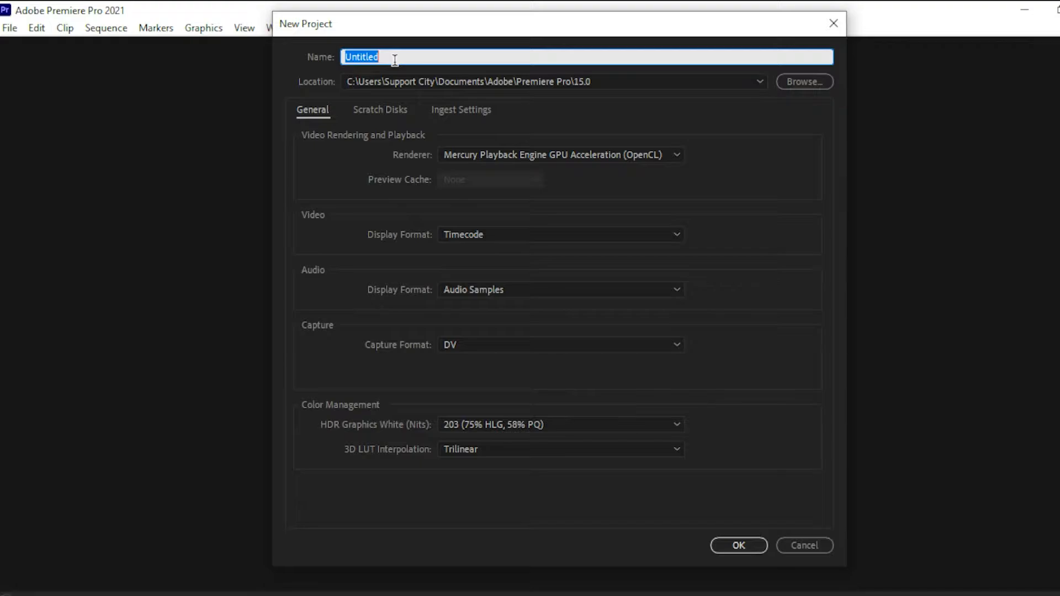
pyautogui.write('Class 1')
pyautogui.click(796, 80)
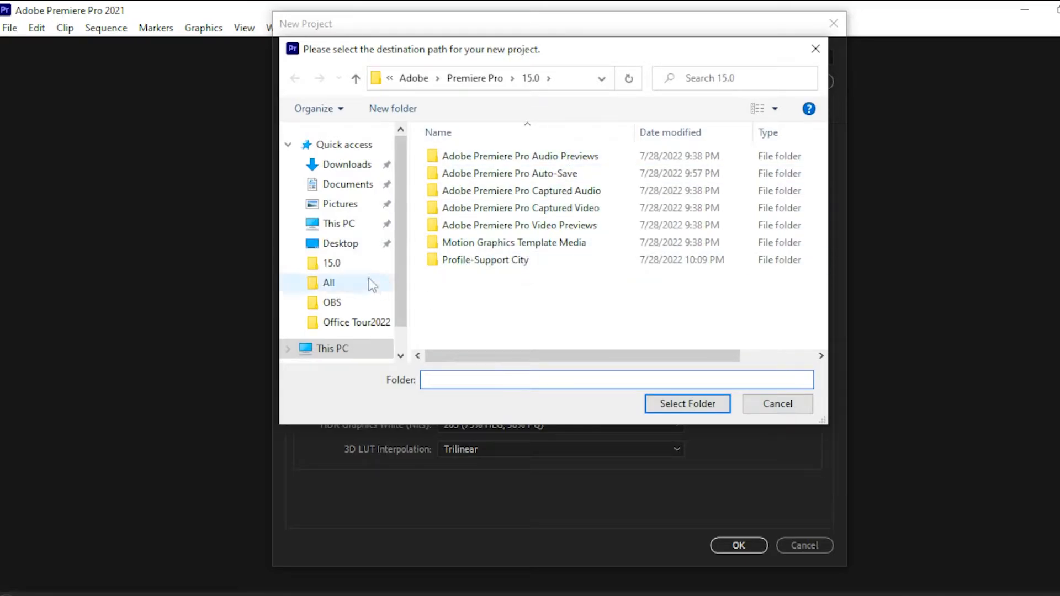
pyautogui.click(353, 244)
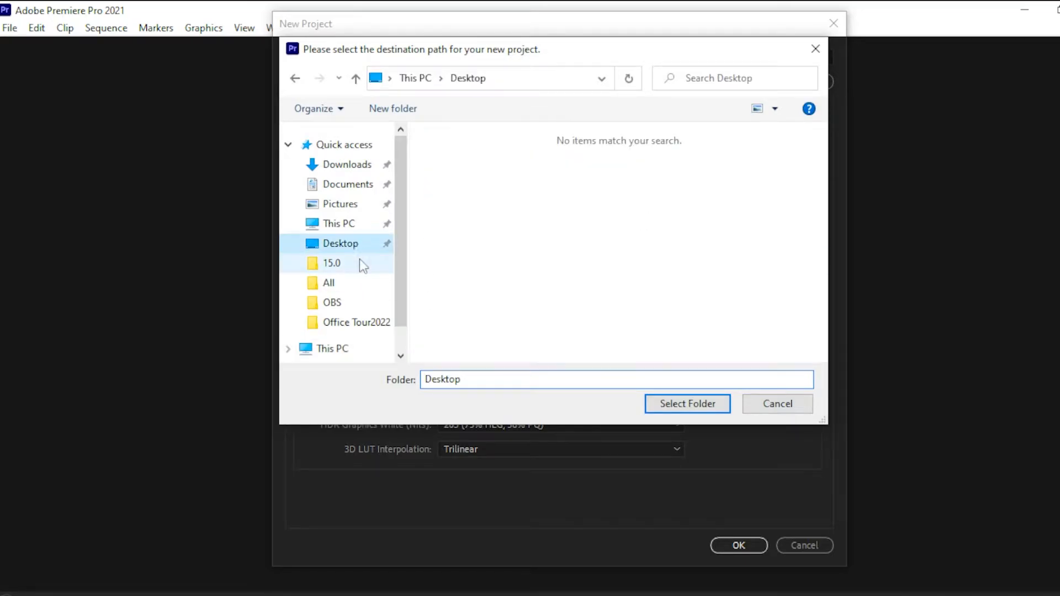
pyautogui.click(683, 406)
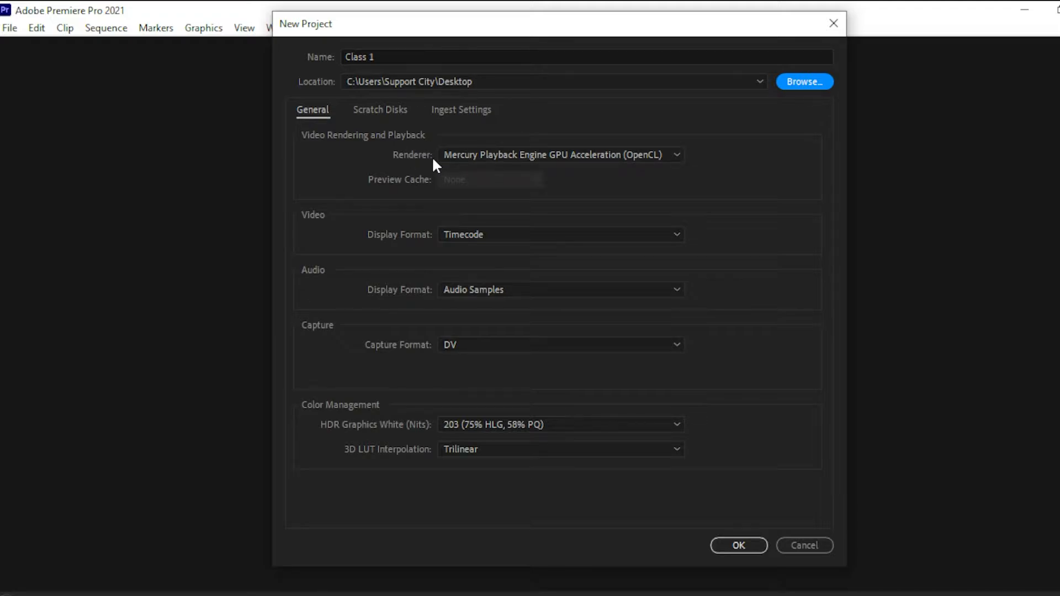
# Create the project with the Mercury Playback Engine GPU Acceleration (OpenCL) renderer and the Timecode video display format.
pyautogui.click(477, 156)
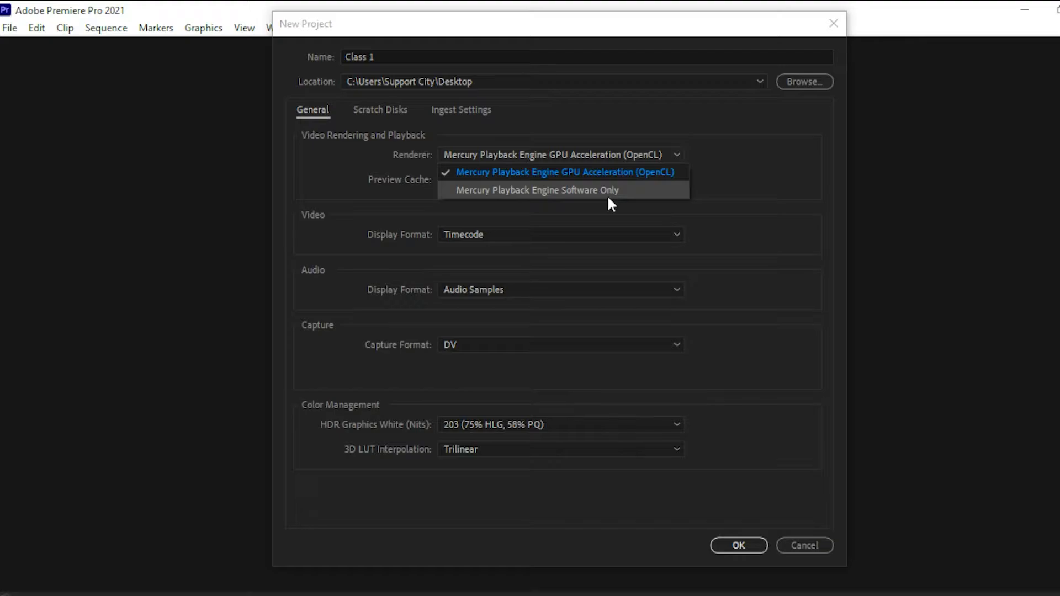
pyautogui.click(584, 171)
pyautogui.click(470, 234)
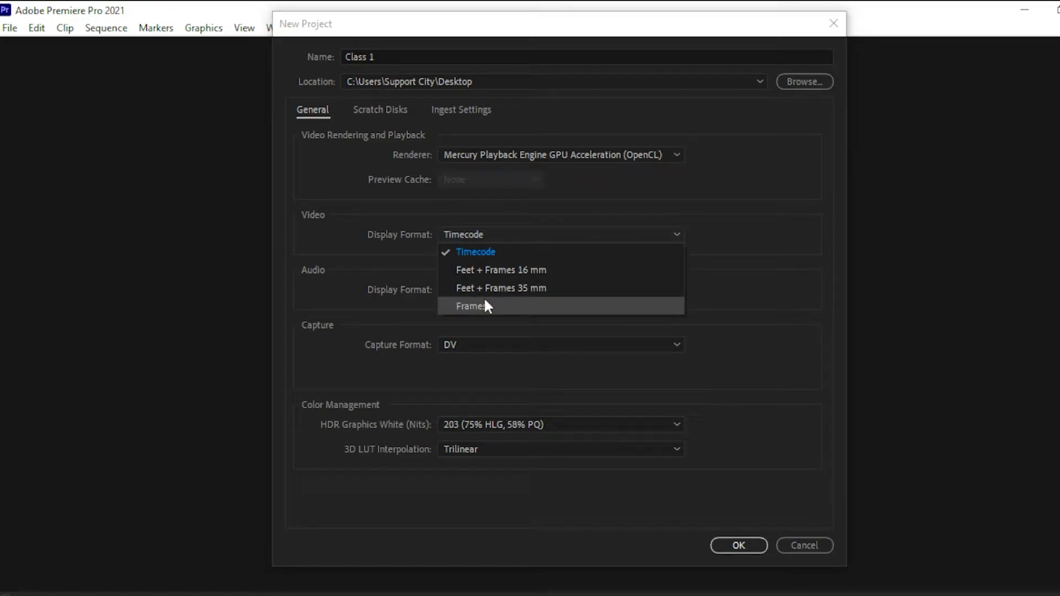
pyautogui.click(492, 254)
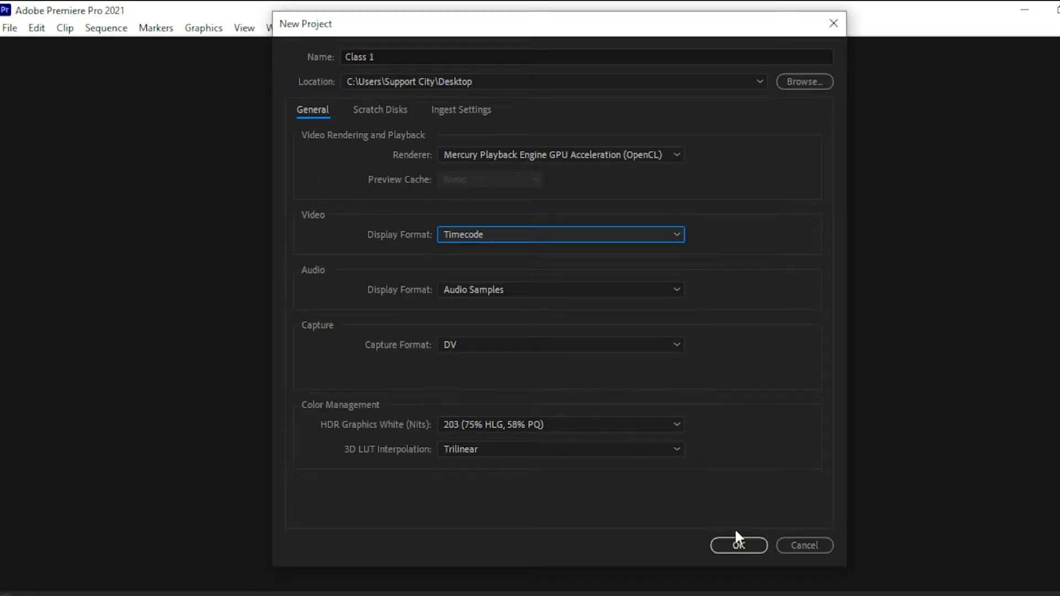
pyautogui.click(738, 544)
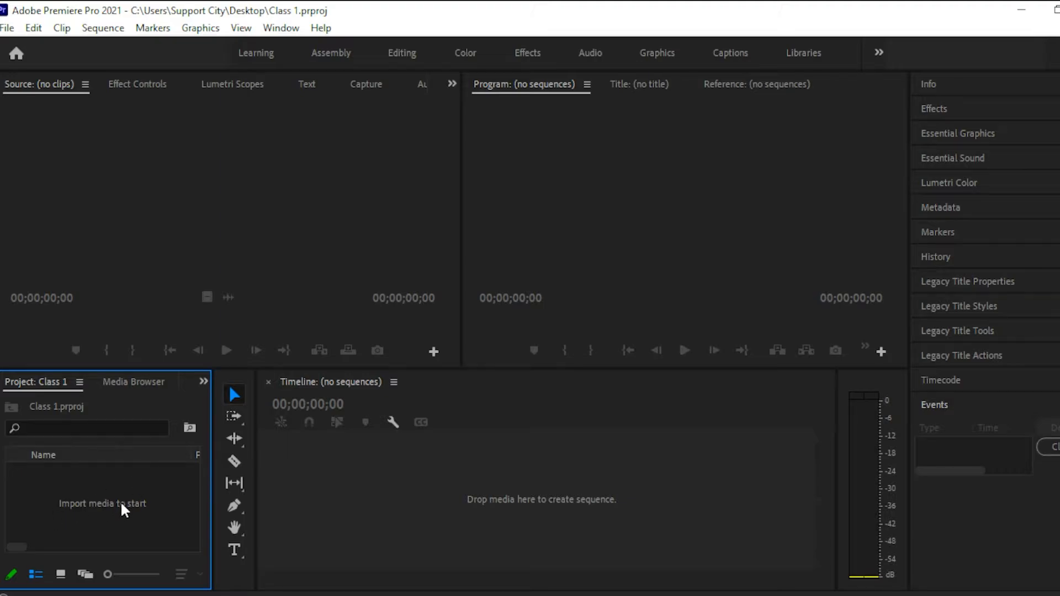
pyautogui.doubleClick(122, 504)
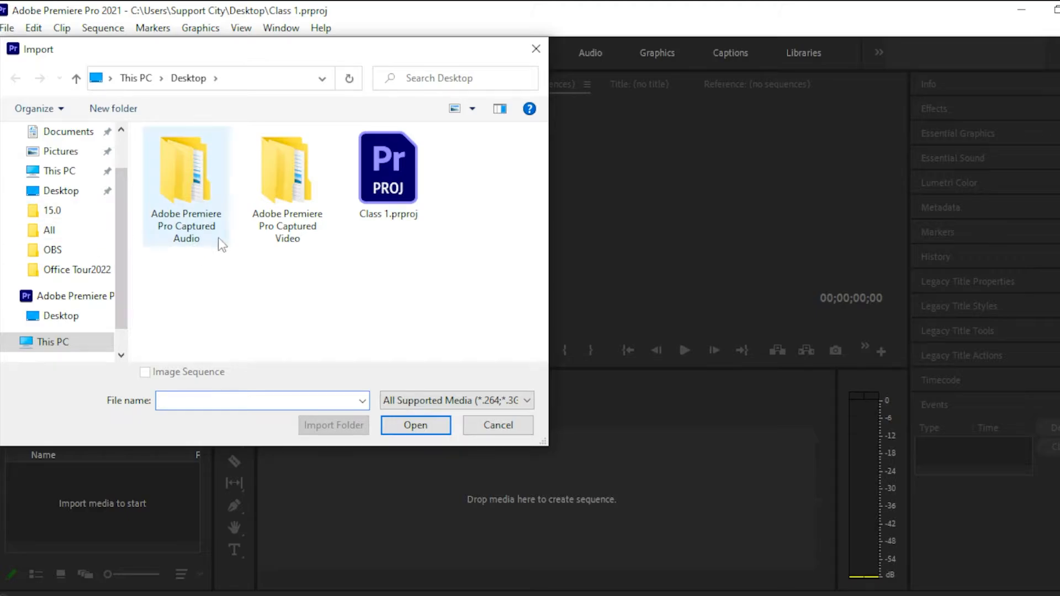
pyautogui.click(536, 48)
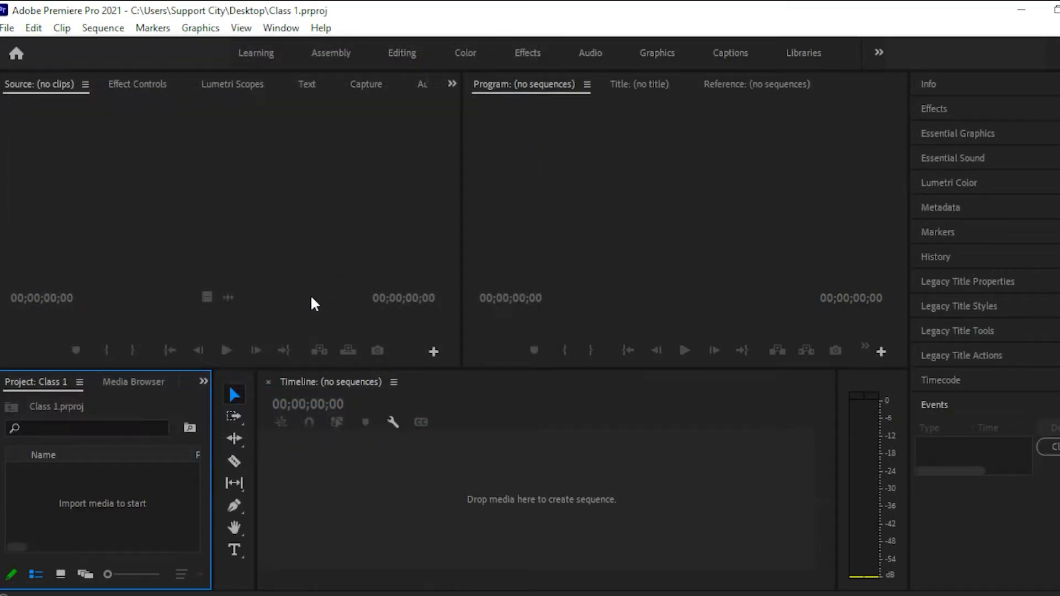
pyautogui.rightClick(94, 463)
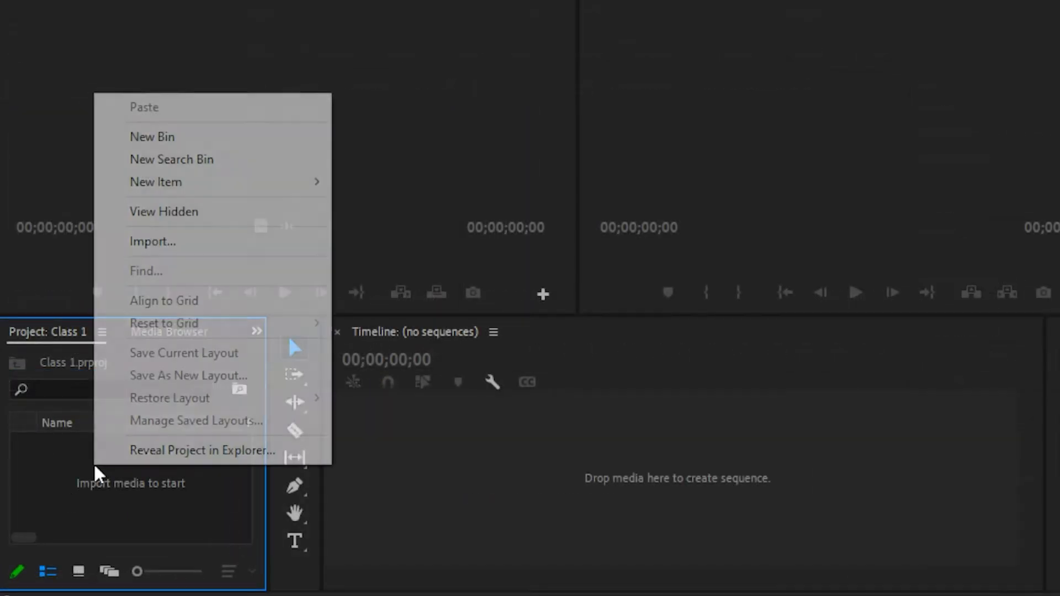
pyautogui.click(168, 243)
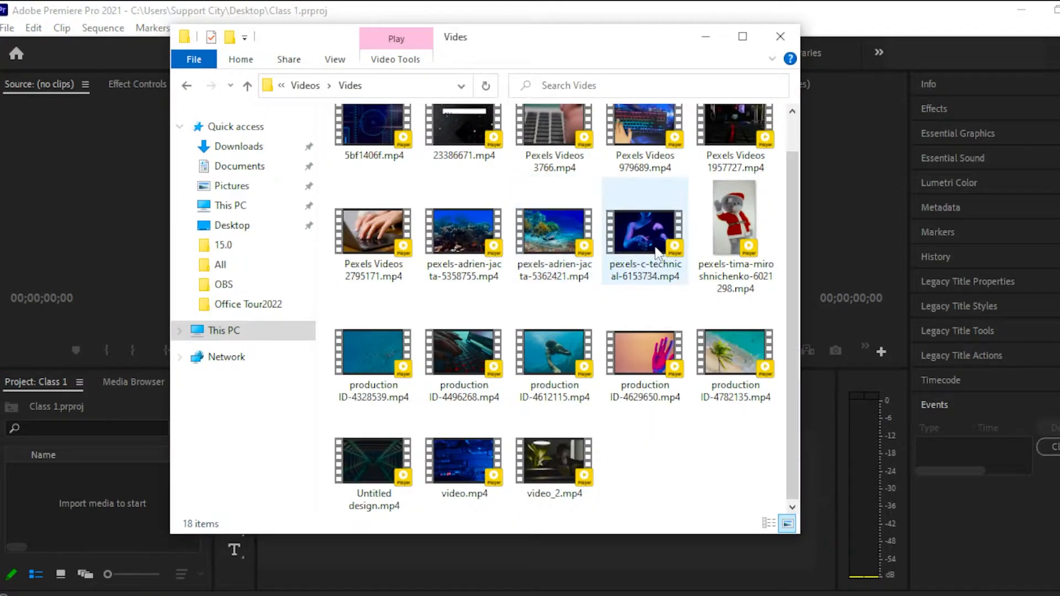
# Import pexels-adrien-jacta-5362421.mp4 from the Vides folder into the project.
pyautogui.click(653, 251)
pyautogui.scroll(1, 574, 260)
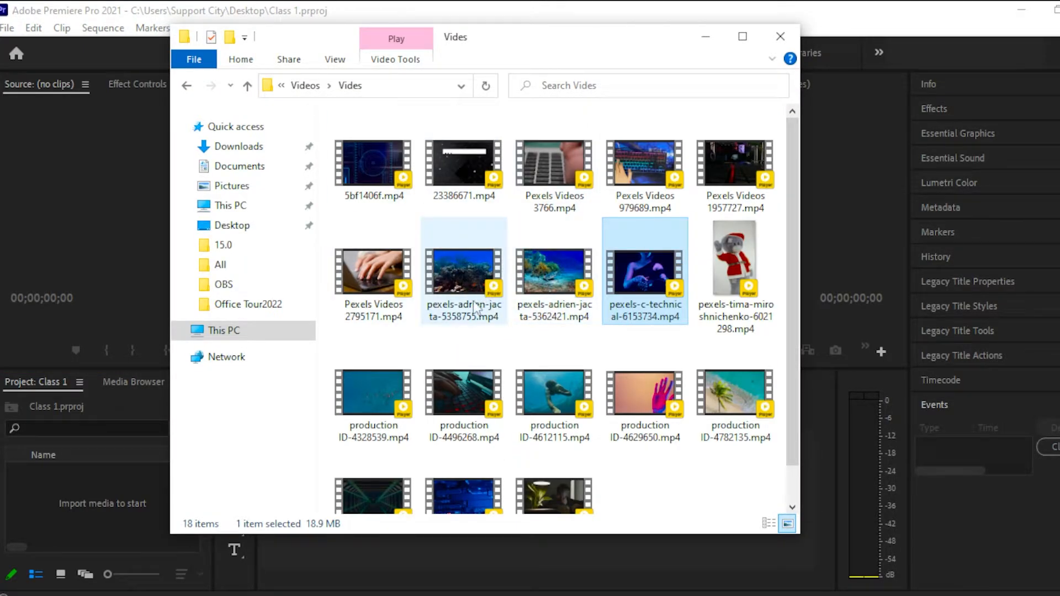
pyautogui.moveTo(577, 275); pyautogui.dragTo(79, 510)
pyautogui.click(77, 480)
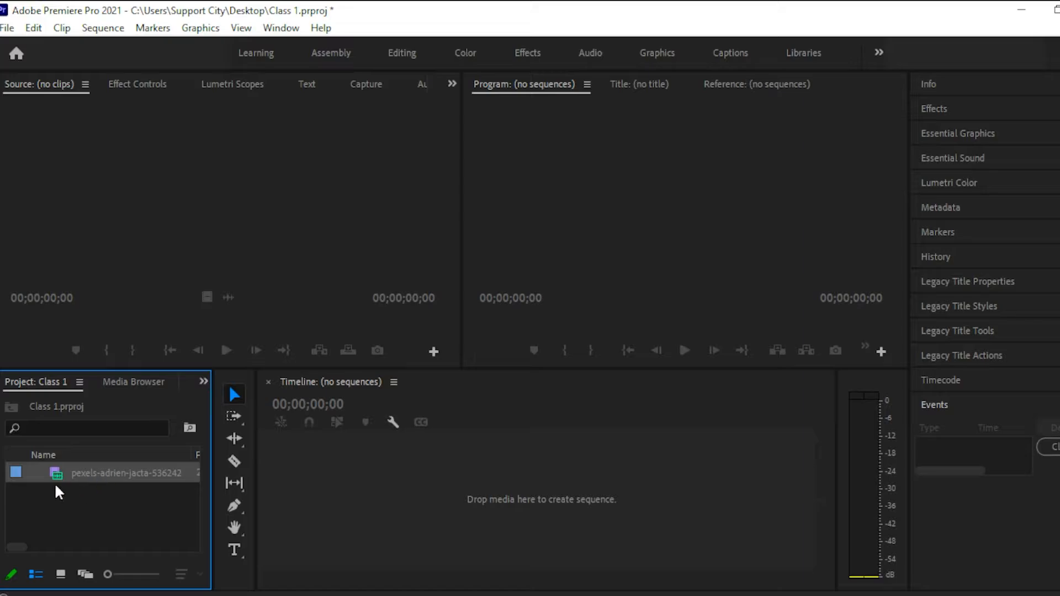
# Open the imported turtle clip in the Source monitor and play it.
pyautogui.click(60, 574)
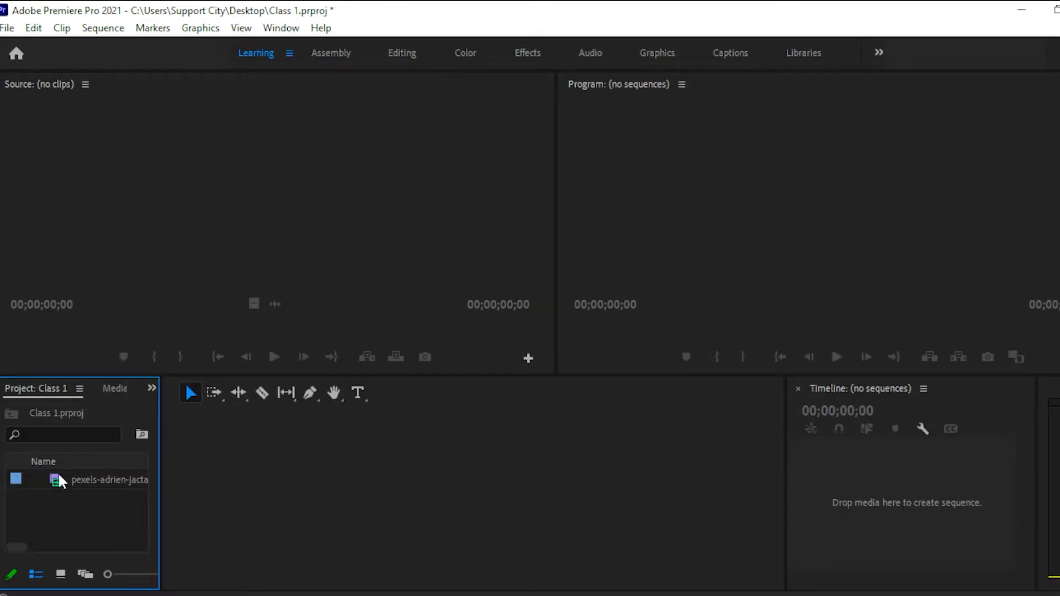
pyautogui.doubleClick(58, 485)
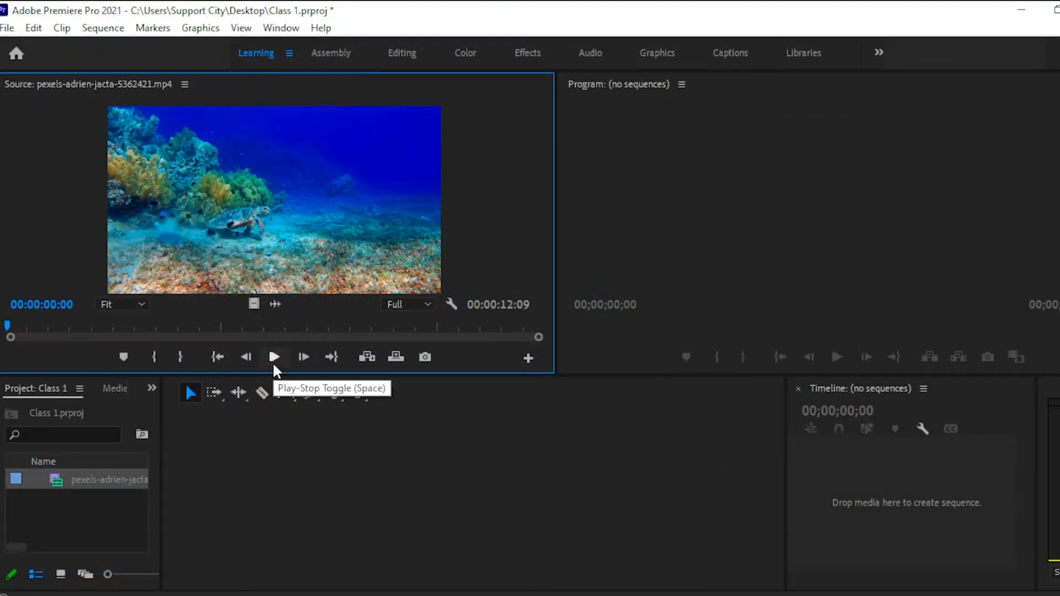
pyautogui.click(274, 358)
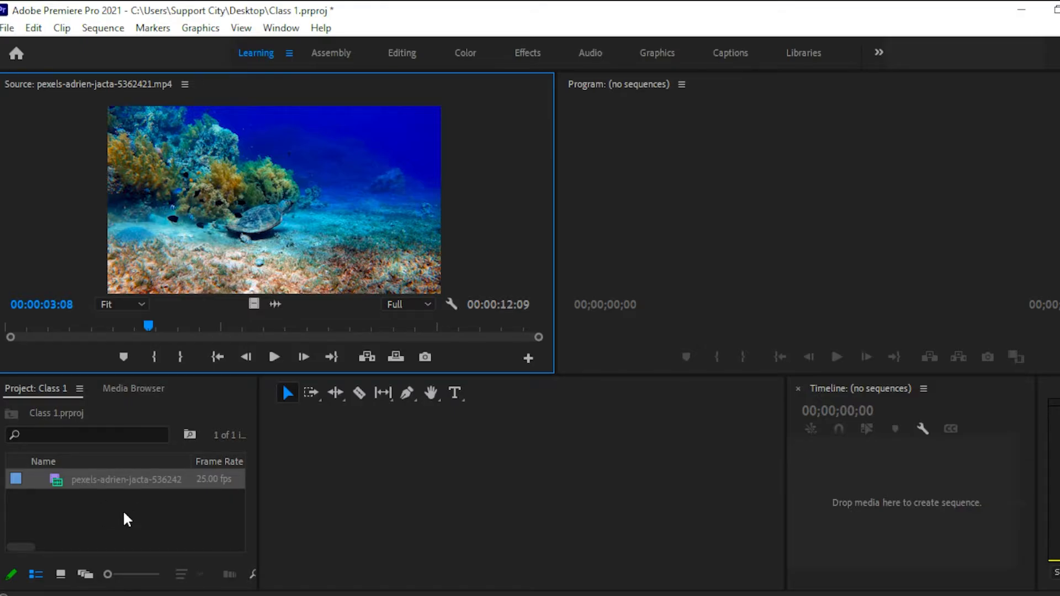
# Create a new bin named "Video" in the project.
pyautogui.rightClick(133, 509)
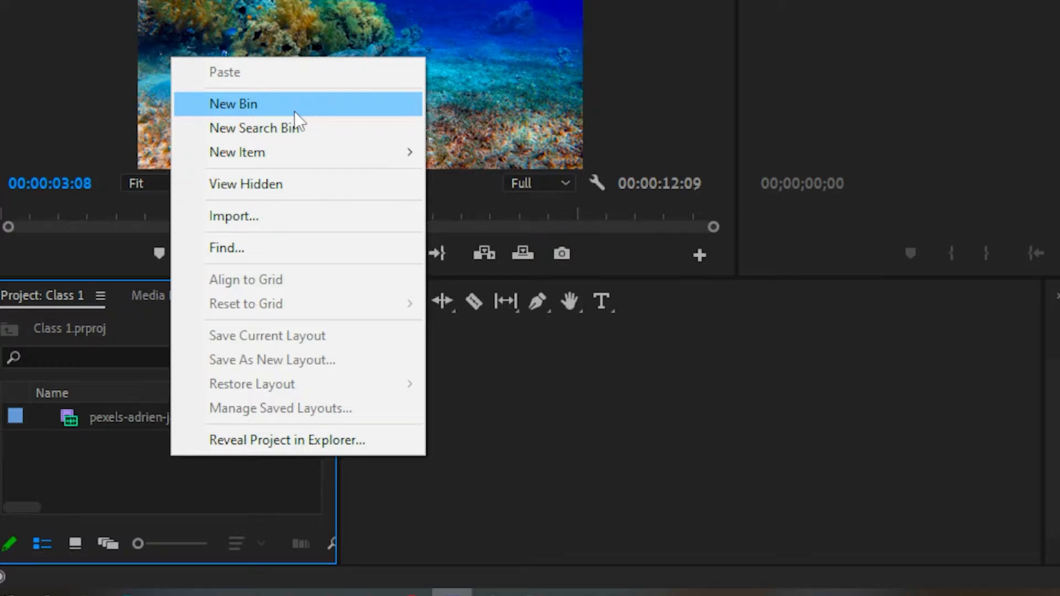
pyautogui.click(294, 104)
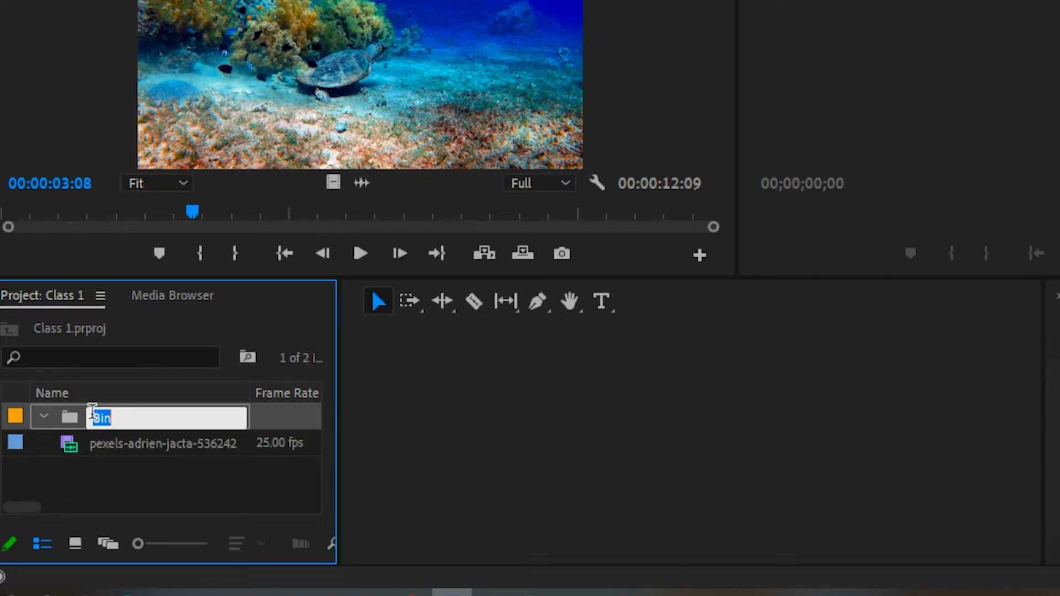
pyautogui.write('Video')
pyautogui.press('Tab')
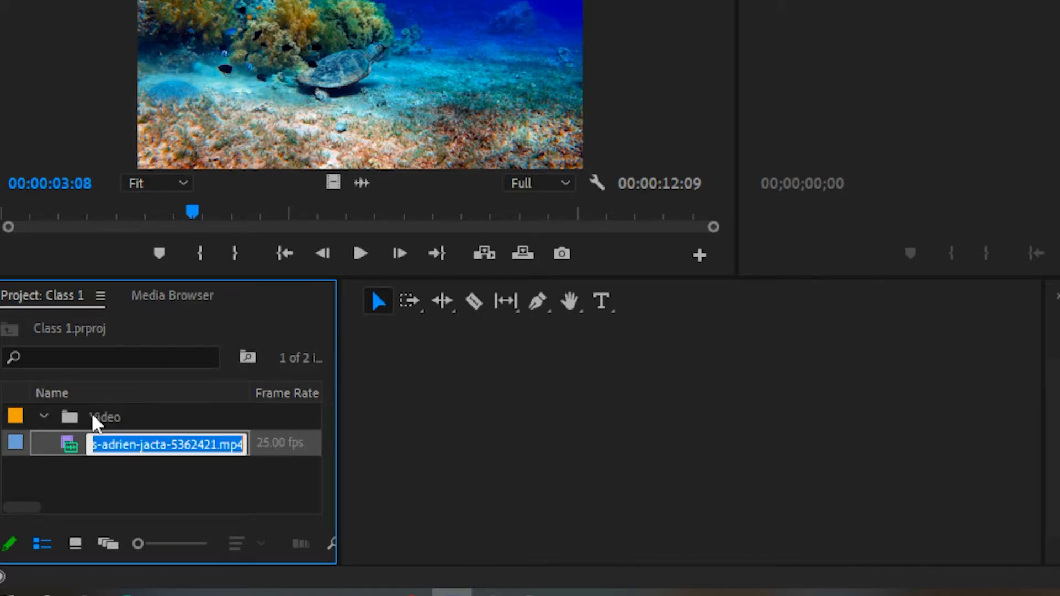
pyautogui.press('Return')
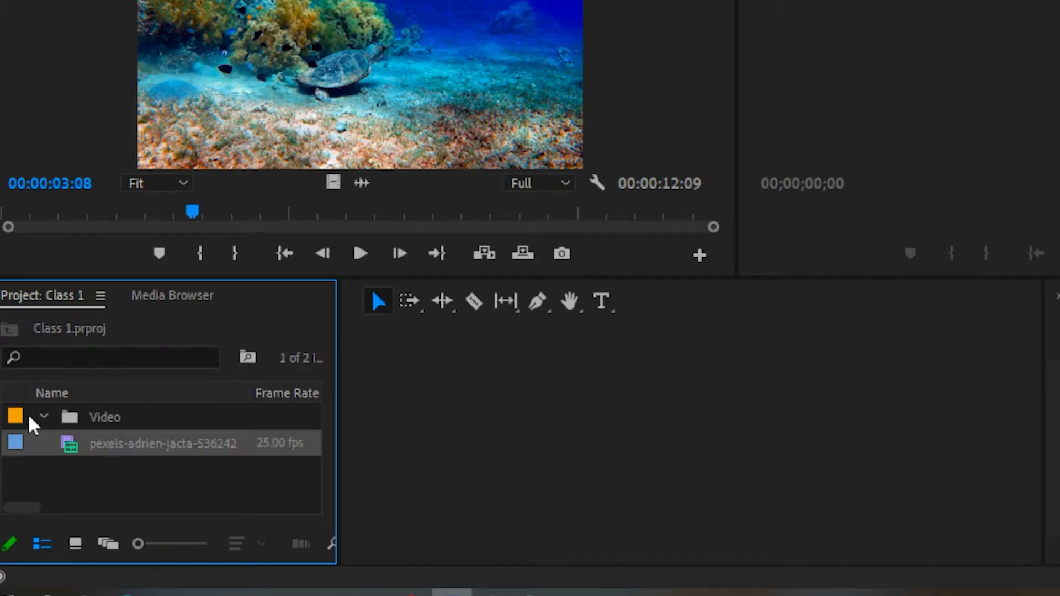
# Move the turtle clip into the Video bin and leave the bin expanded.
pyautogui.moveTo(76, 442); pyautogui.dragTo(108, 423)
pyautogui.click(48, 418)
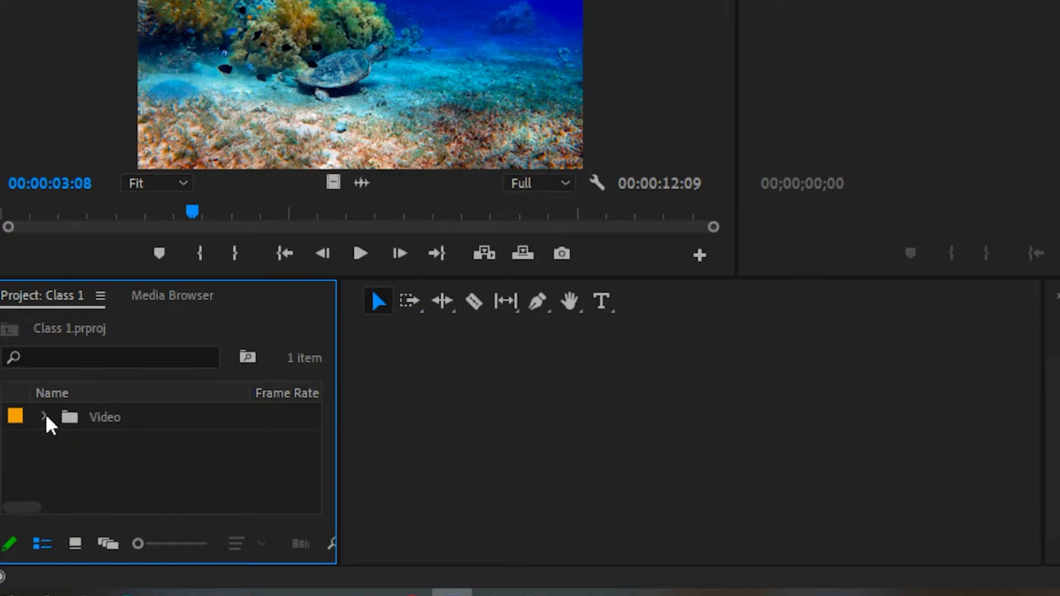
pyautogui.click(45, 417)
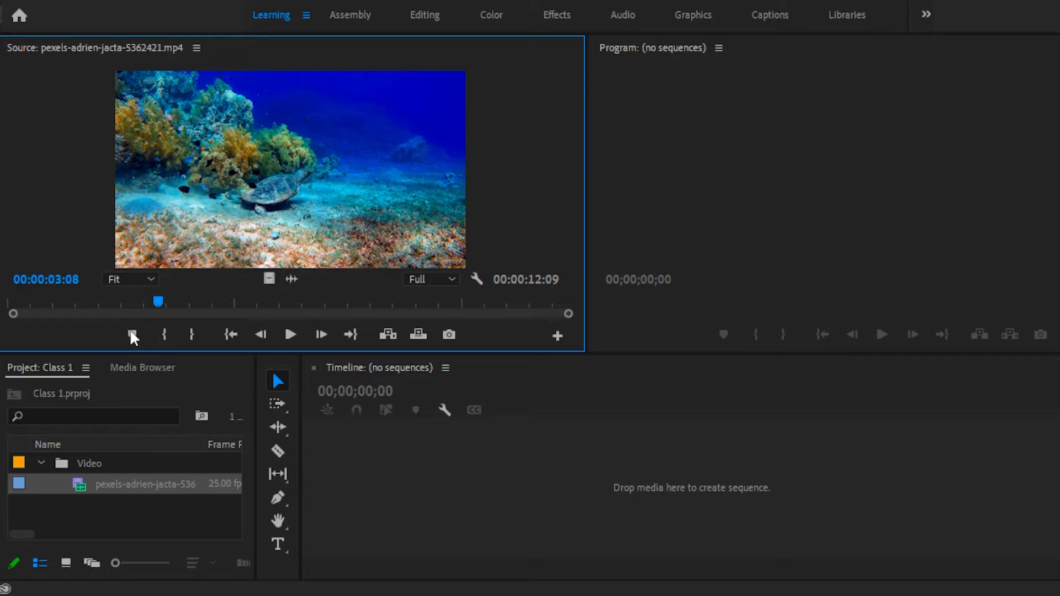
pyautogui.click(754, 161)
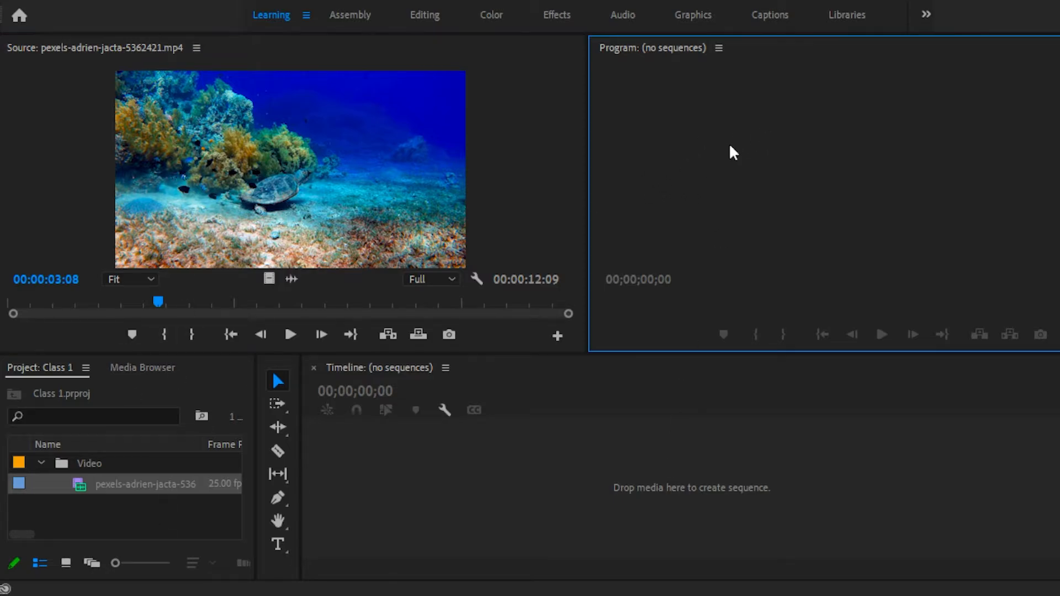
pyautogui.click(453, 473)
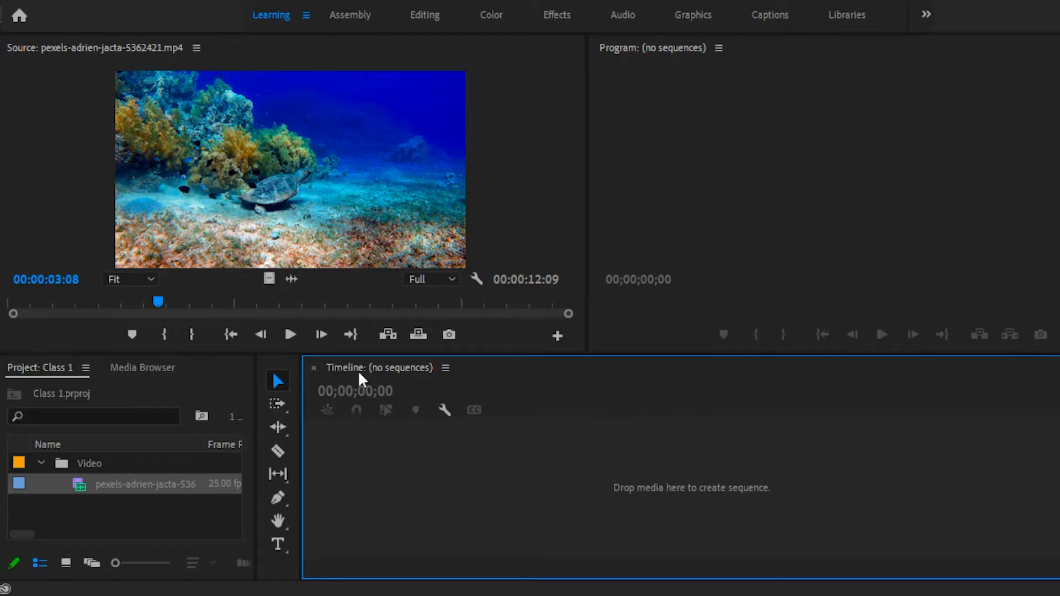
pyautogui.click(721, 122)
pyautogui.click(642, 419)
pyautogui.click(707, 210)
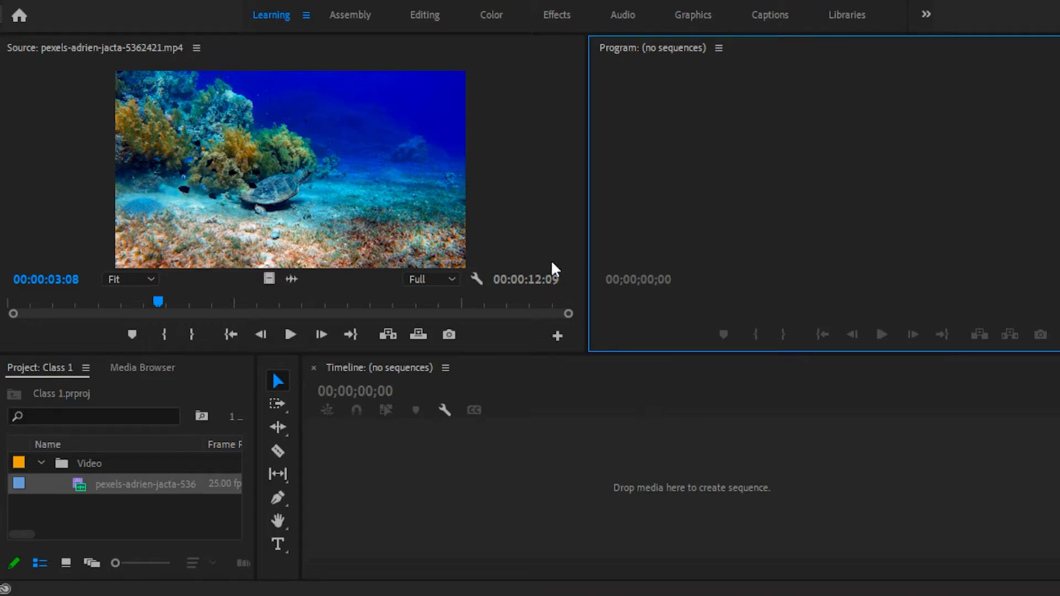
pyautogui.click(489, 483)
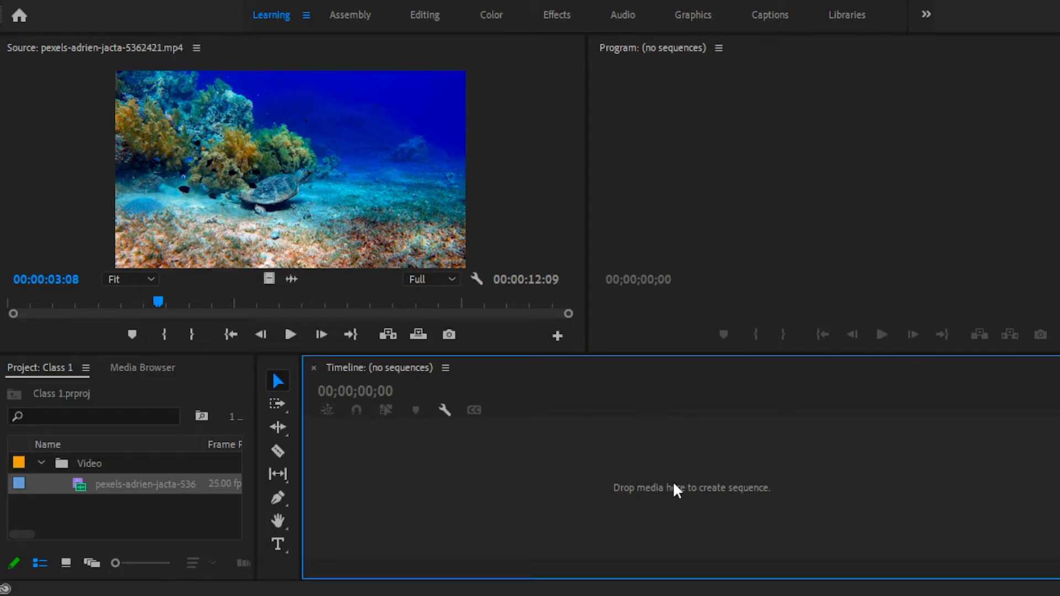
pyautogui.click(704, 169)
pyautogui.click(596, 406)
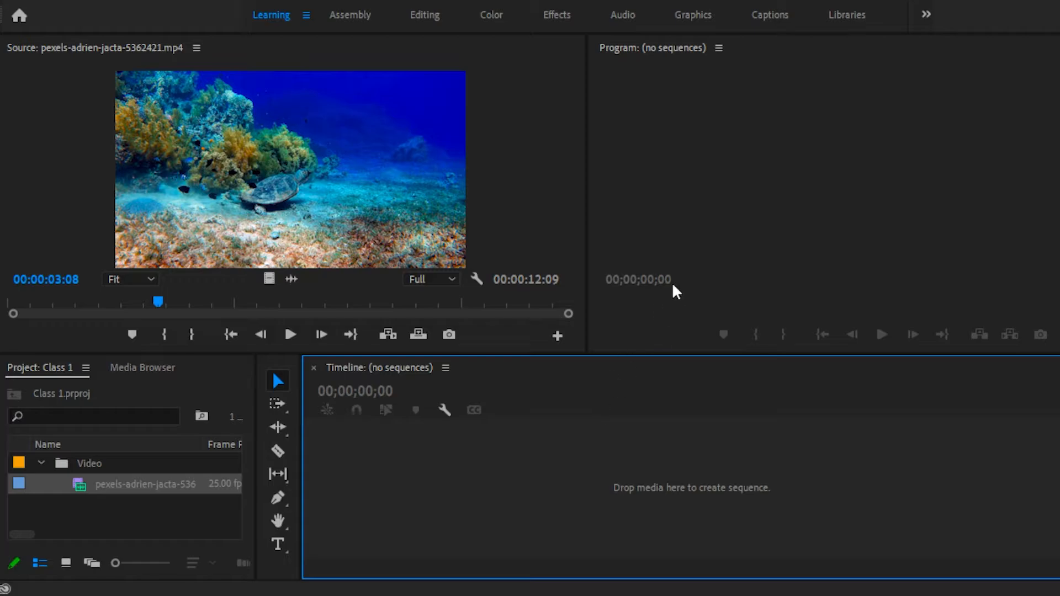
pyautogui.click(701, 154)
# Narrow the Source monitor to give the Program monitor more room, and play the source clip.
pyautogui.moveTo(588, 85); pyautogui.dragTo(487, 86)
pyautogui.click(143, 178)
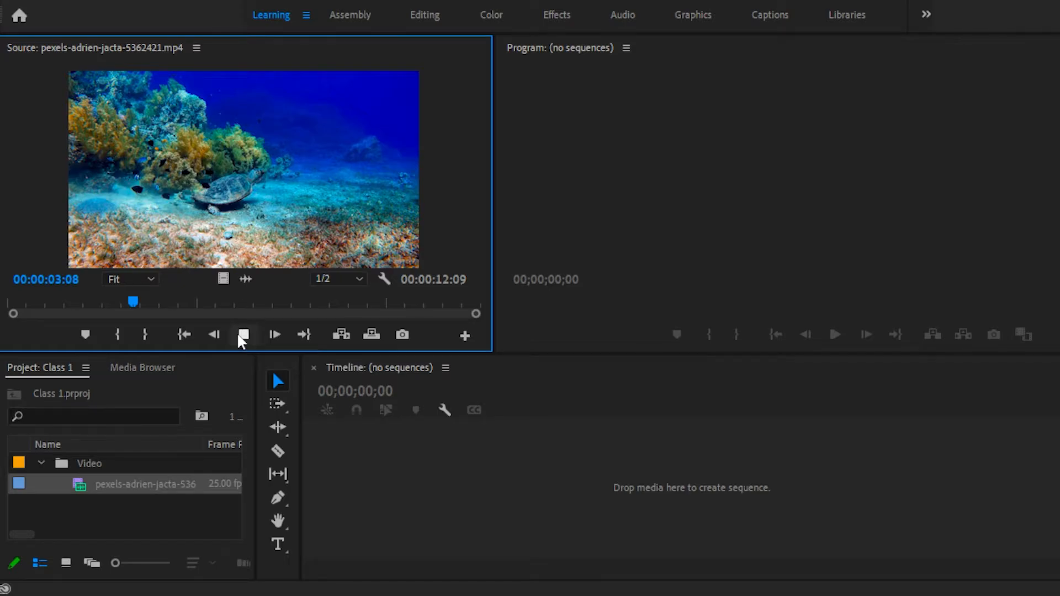
pyautogui.click(239, 335)
pyautogui.click(238, 335)
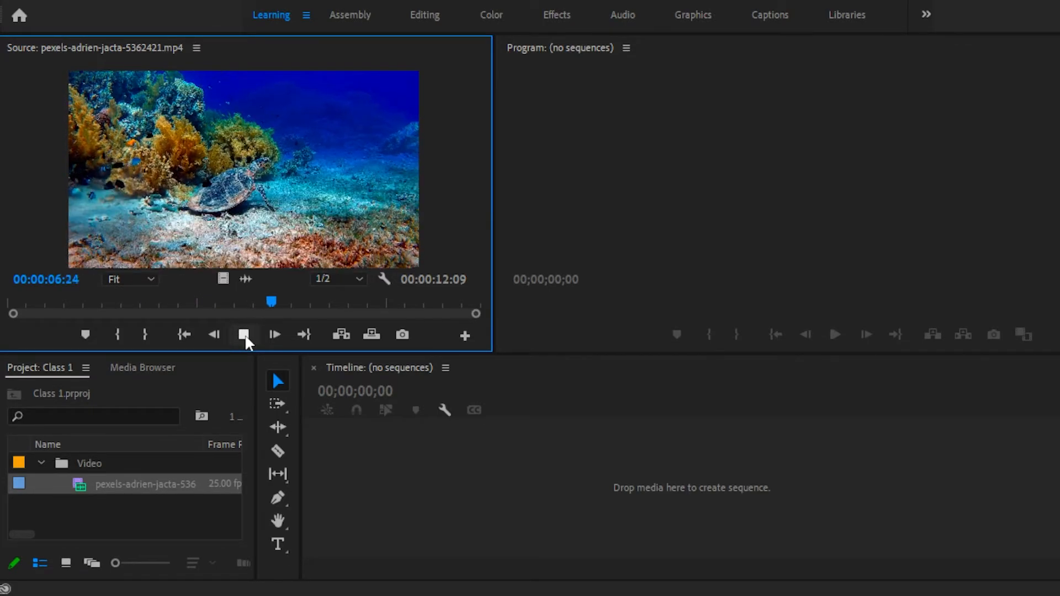
pyautogui.click(243, 335)
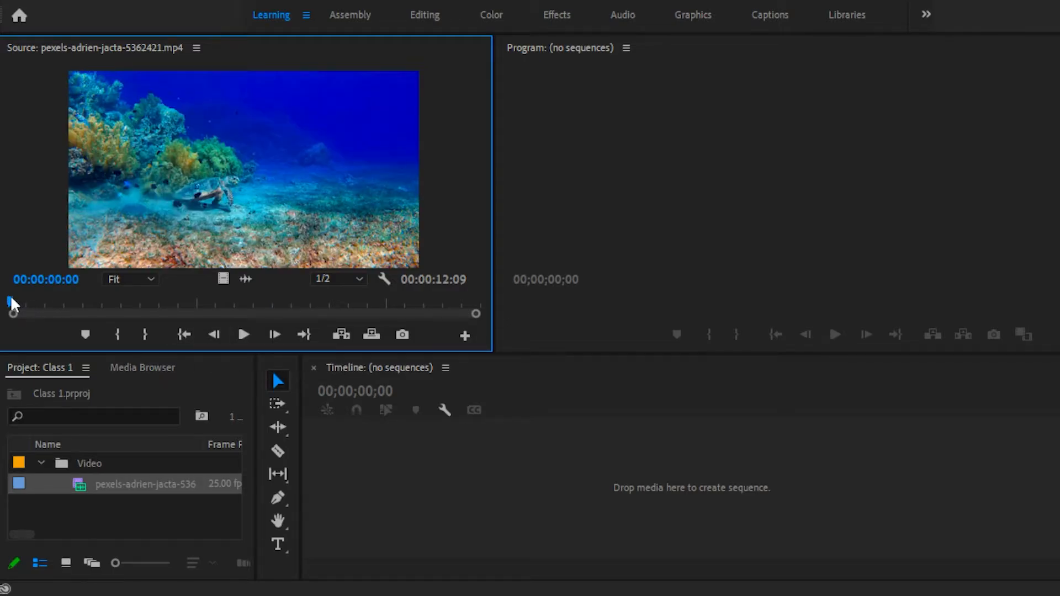
# Mark the source clip from 00:00:02:17 to 00:00:08:22 and place that section on the empty timeline as a new sequence.
pyautogui.moveTo(12, 304); pyautogui.dragTo(108, 295)
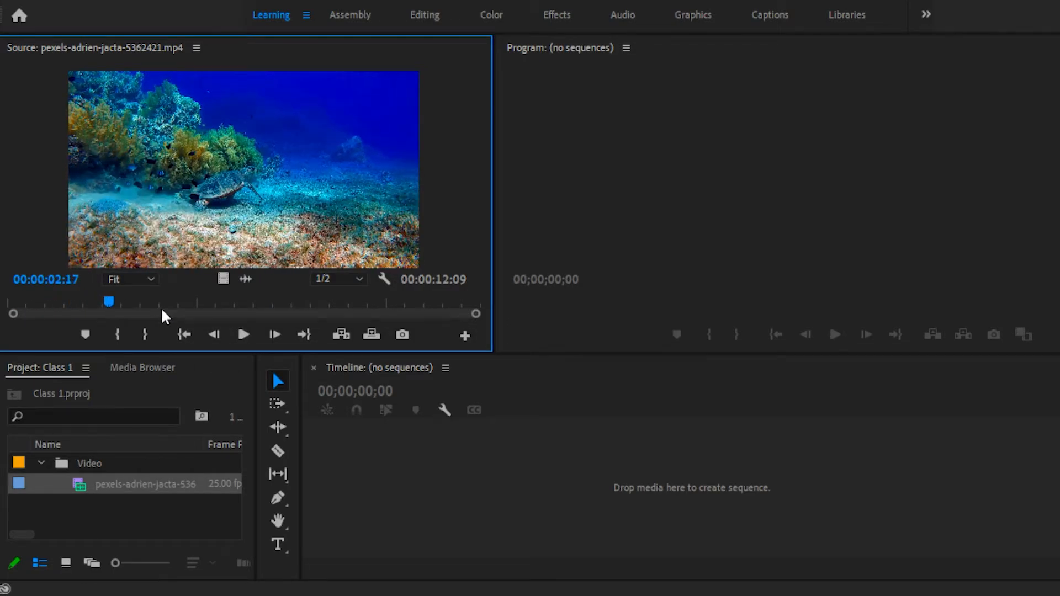
pyautogui.click(121, 332)
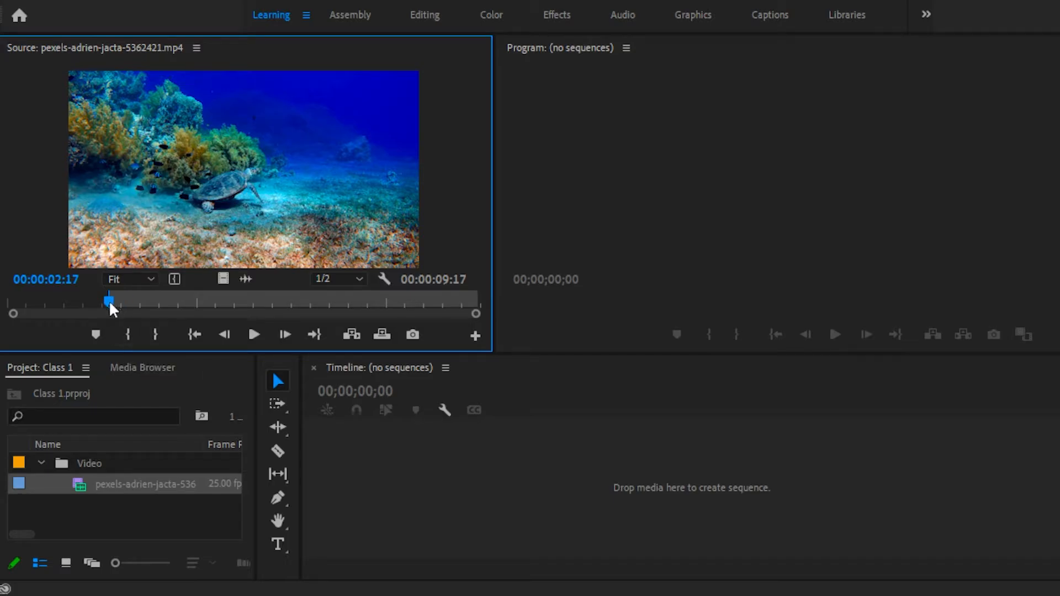
pyautogui.moveTo(109, 301); pyautogui.dragTo(343, 309)
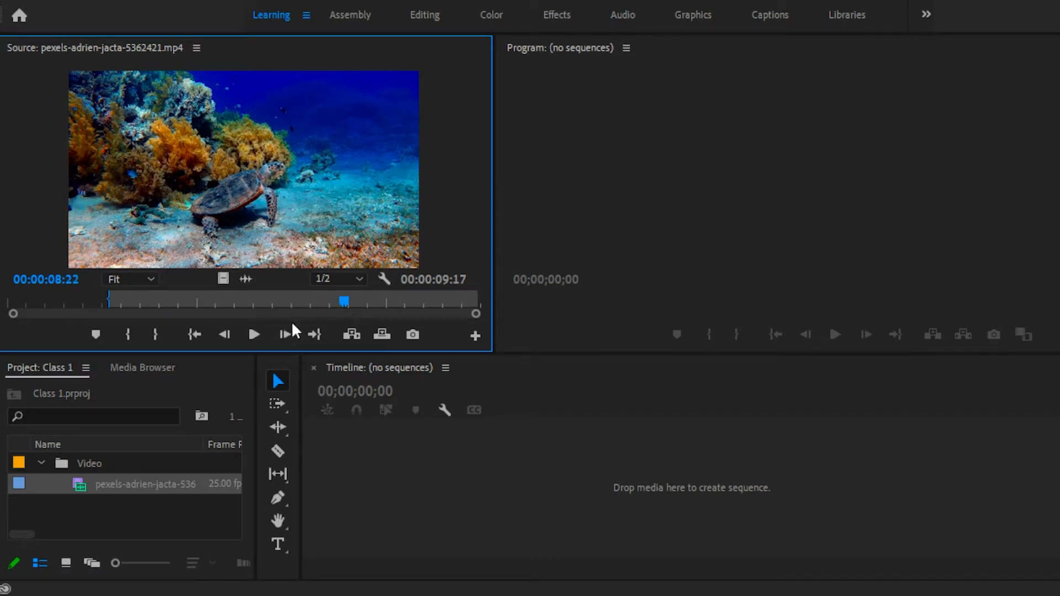
pyautogui.click(156, 332)
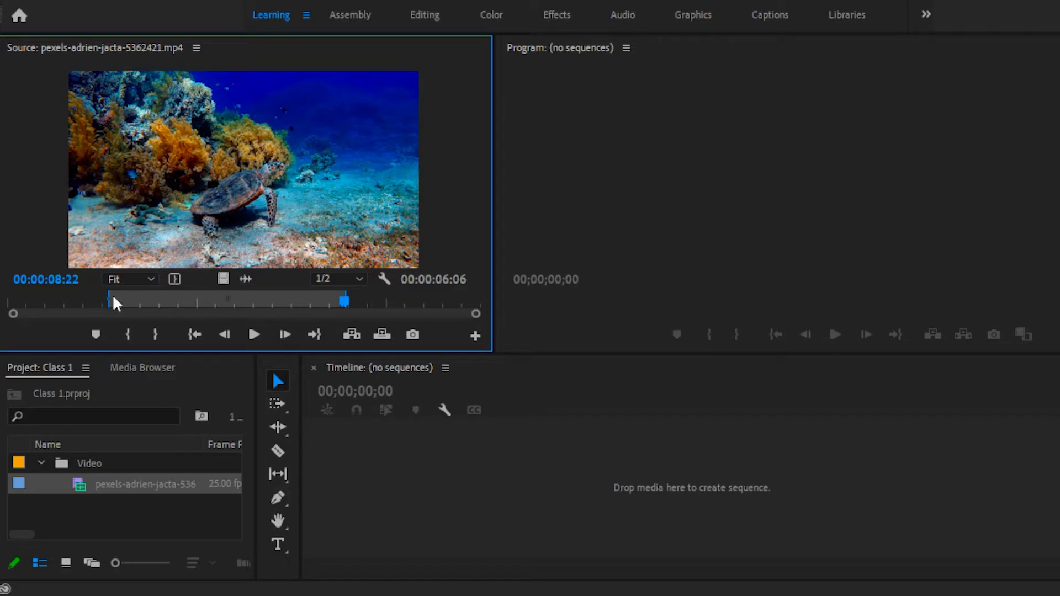
pyautogui.moveTo(210, 144); pyautogui.dragTo(453, 479)
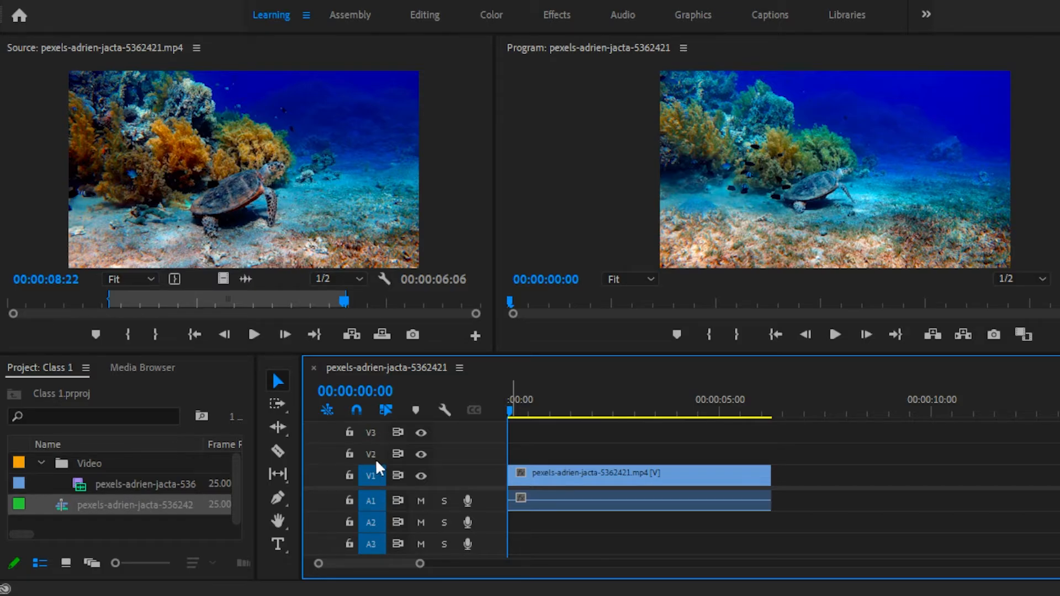
# Shift the linked turtle clip slightly along the timeline, and delete both its video and audio from the sequence.
pyautogui.click(580, 486)
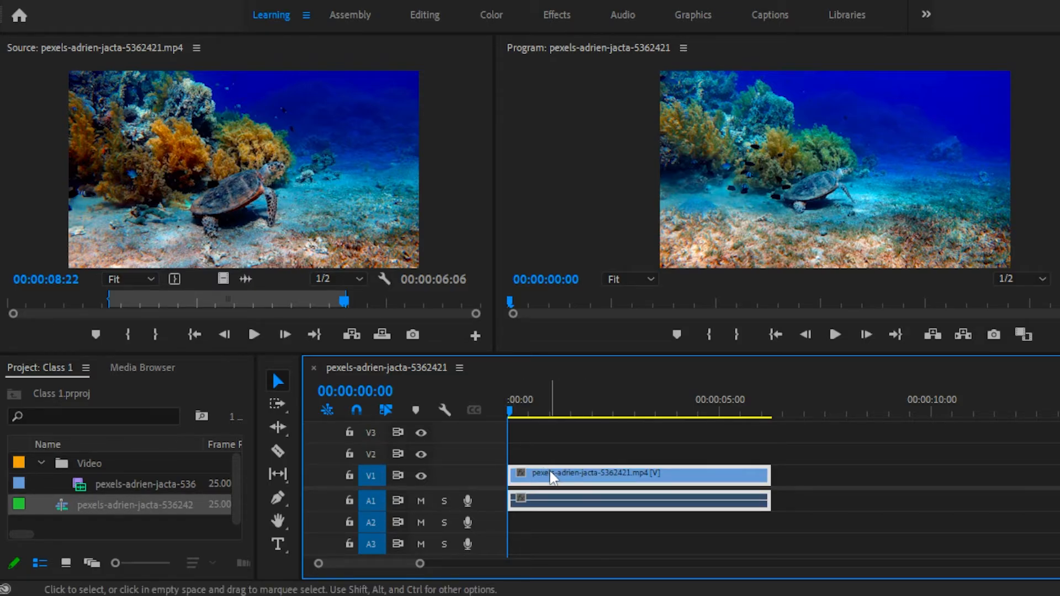
pyautogui.moveTo(549, 478); pyautogui.dragTo(579, 479)
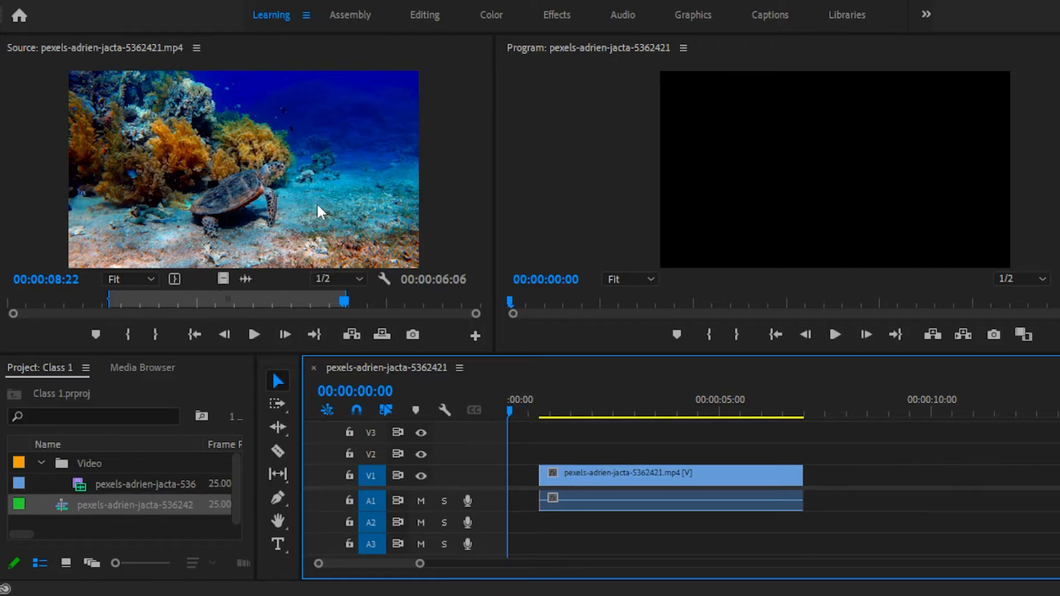
pyautogui.moveTo(589, 444); pyautogui.dragTo(646, 516)
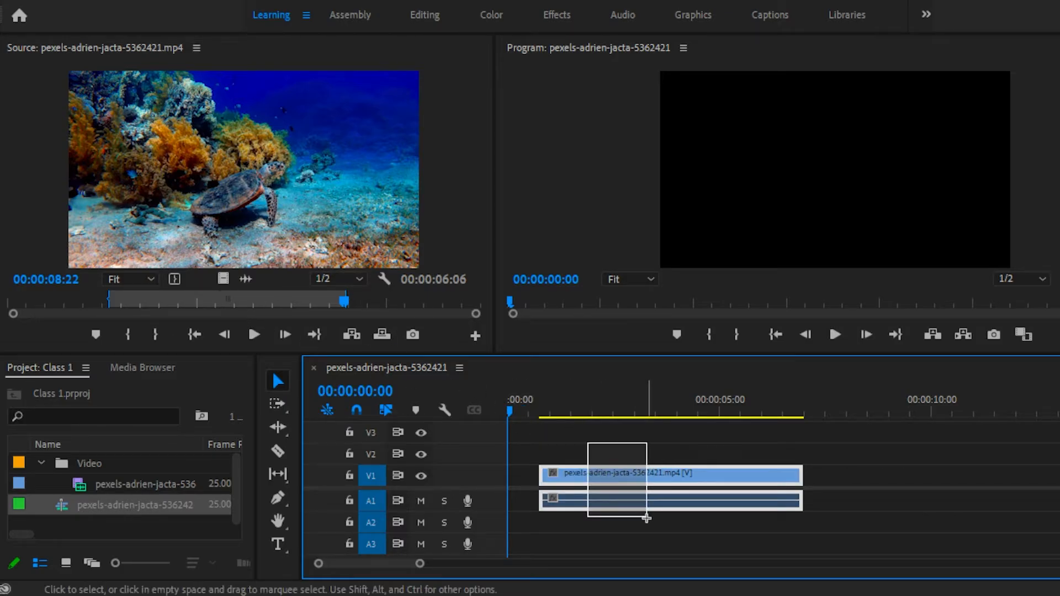
pyautogui.click(594, 438)
pyautogui.moveTo(601, 476); pyautogui.dragTo(585, 480)
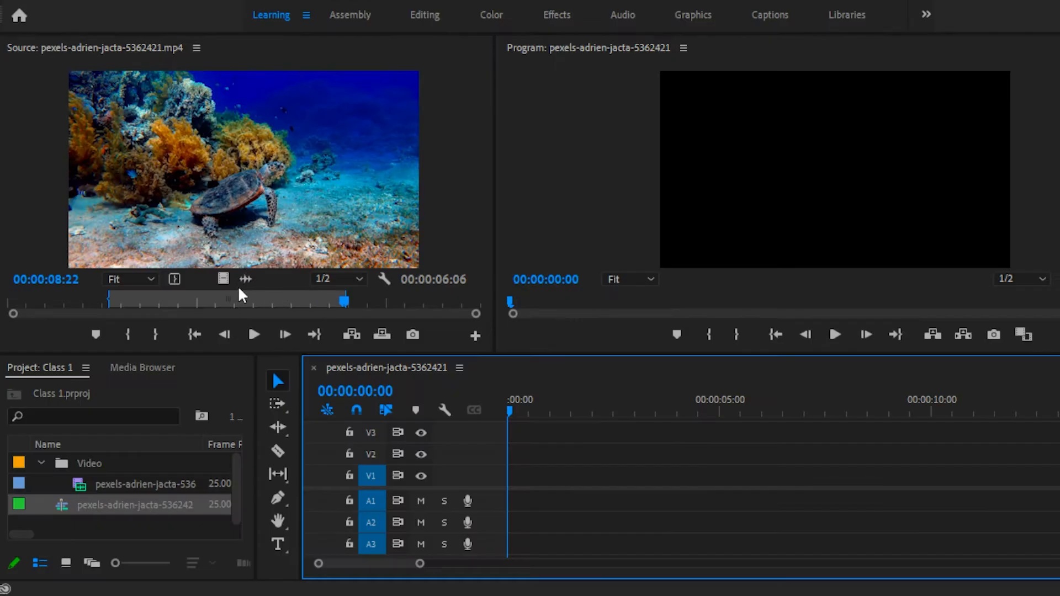
# Place only the video of the marked turtle section at the start of V1 and briefly play the sequence.
pyautogui.moveTo(223, 279); pyautogui.dragTo(512, 478)
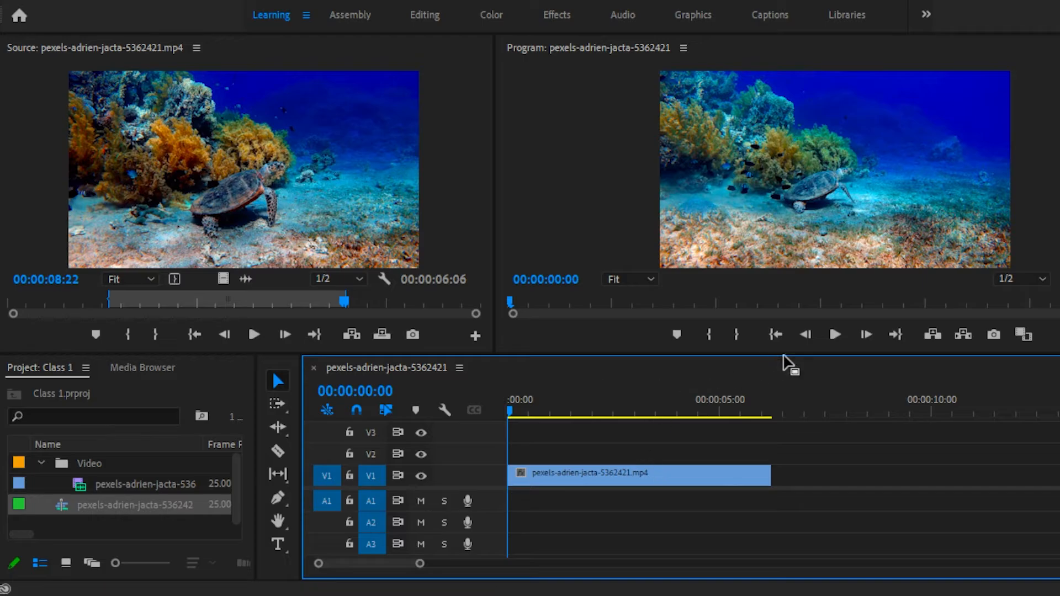
pyautogui.click(832, 336)
pyautogui.click(830, 334)
# Import the music file Disfigure - Blank [NCS Release].mp3 into the project and open it in the Source monitor.
pyautogui.click(181, 393)
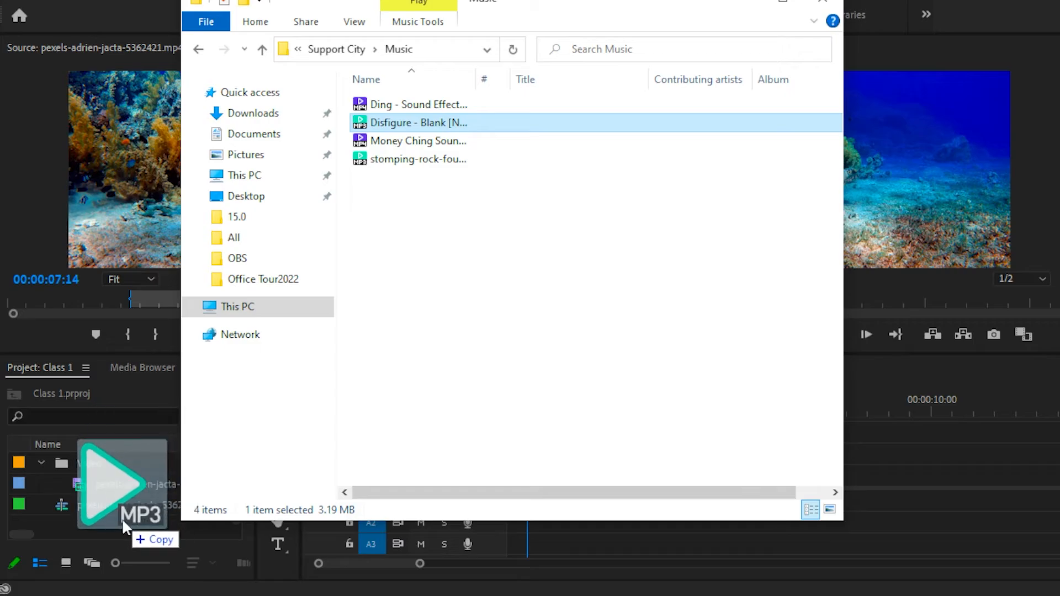
pyautogui.moveTo(122, 518); pyautogui.dragTo(121, 519)
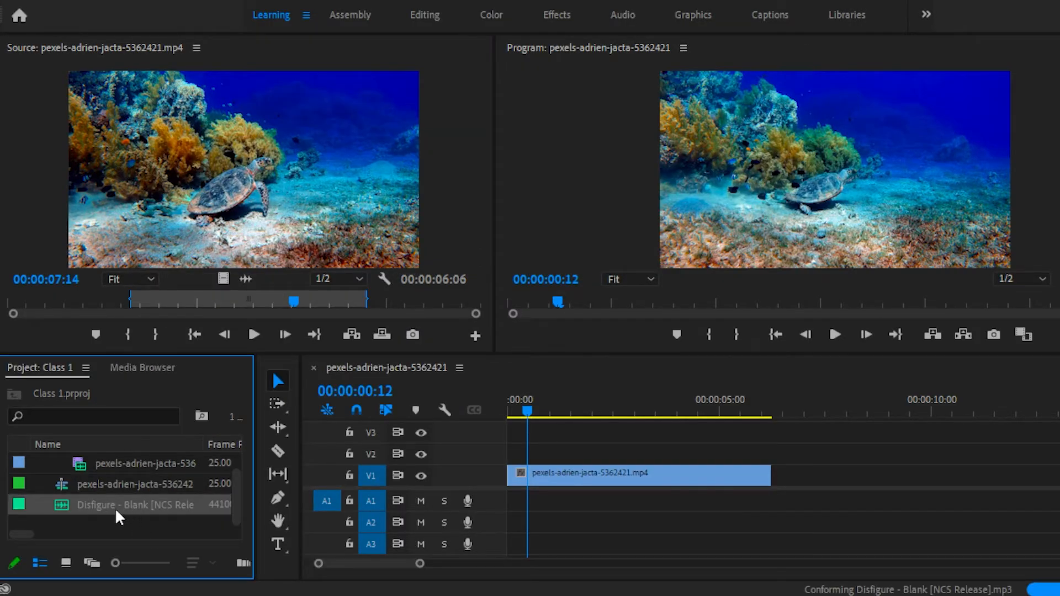
pyautogui.doubleClick(72, 507)
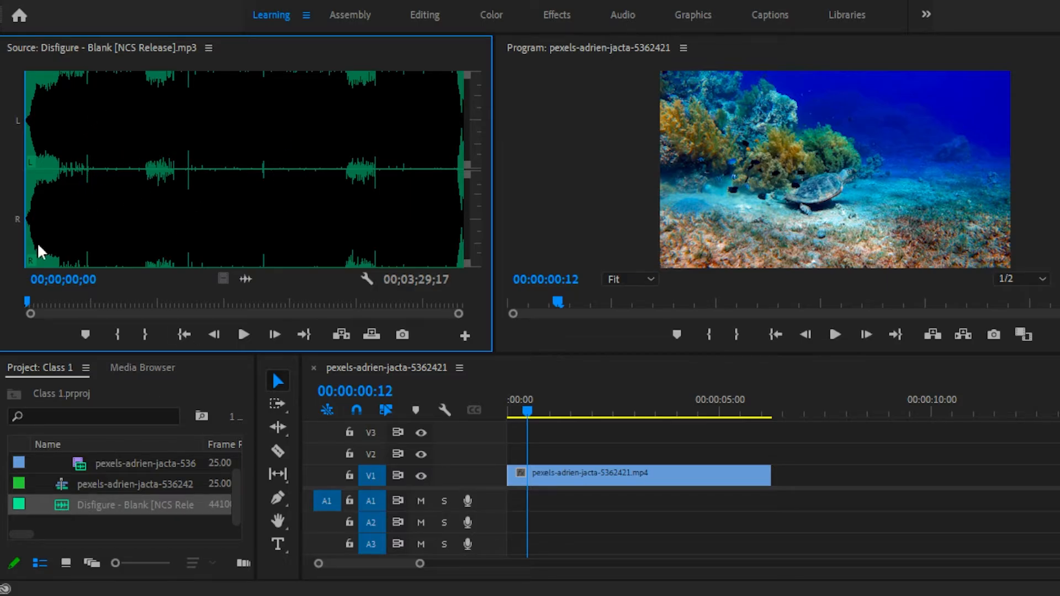
# Mark the music in the Source monitor from 00;00;39;06 to 00;01;24;10.
pyautogui.moveTo(27, 306); pyautogui.dragTo(108, 309)
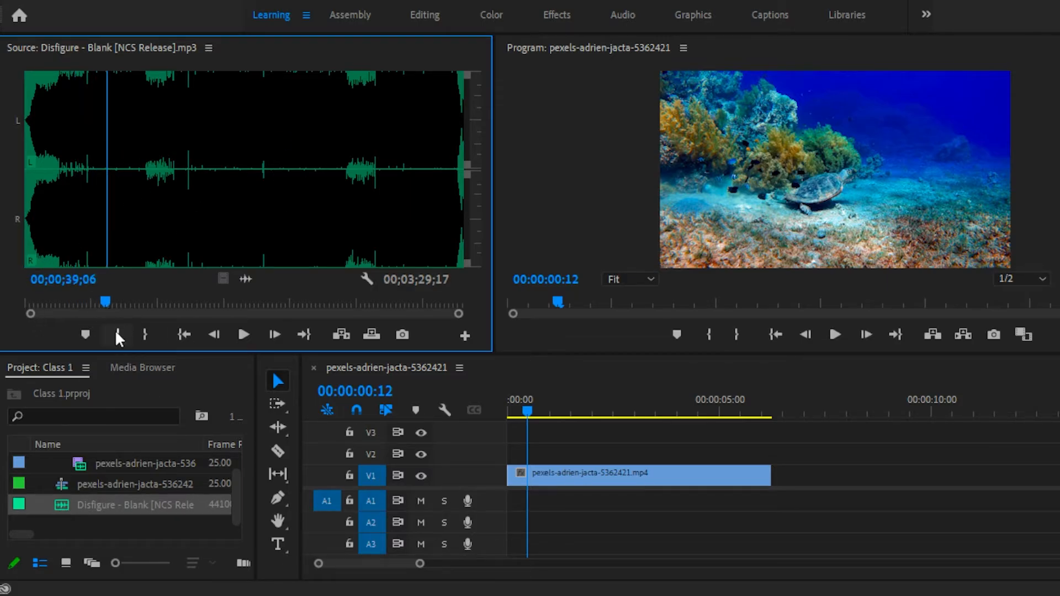
pyautogui.click(117, 334)
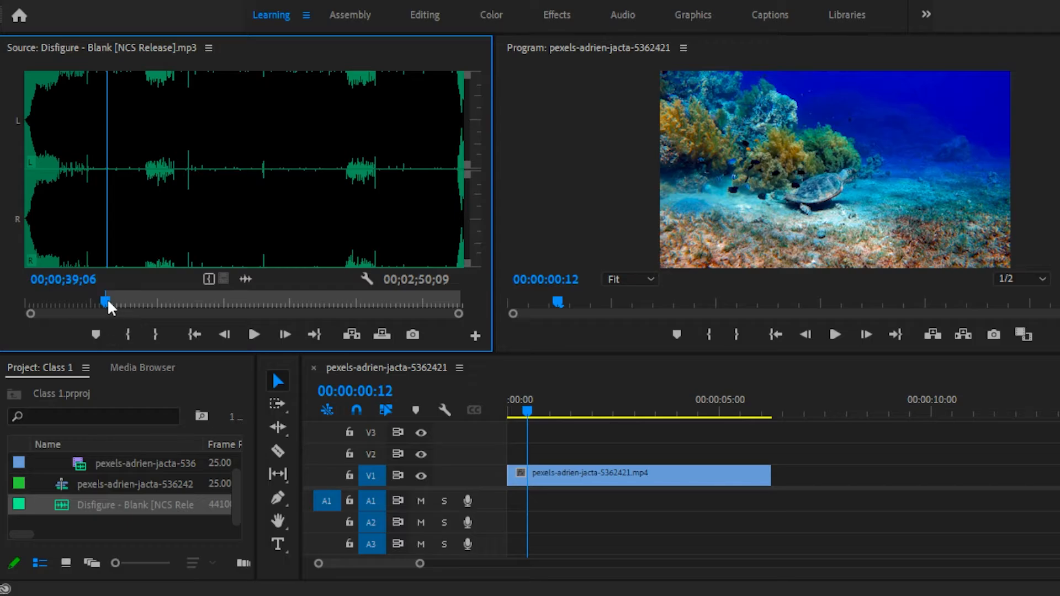
pyautogui.moveTo(107, 301); pyautogui.dragTo(200, 299)
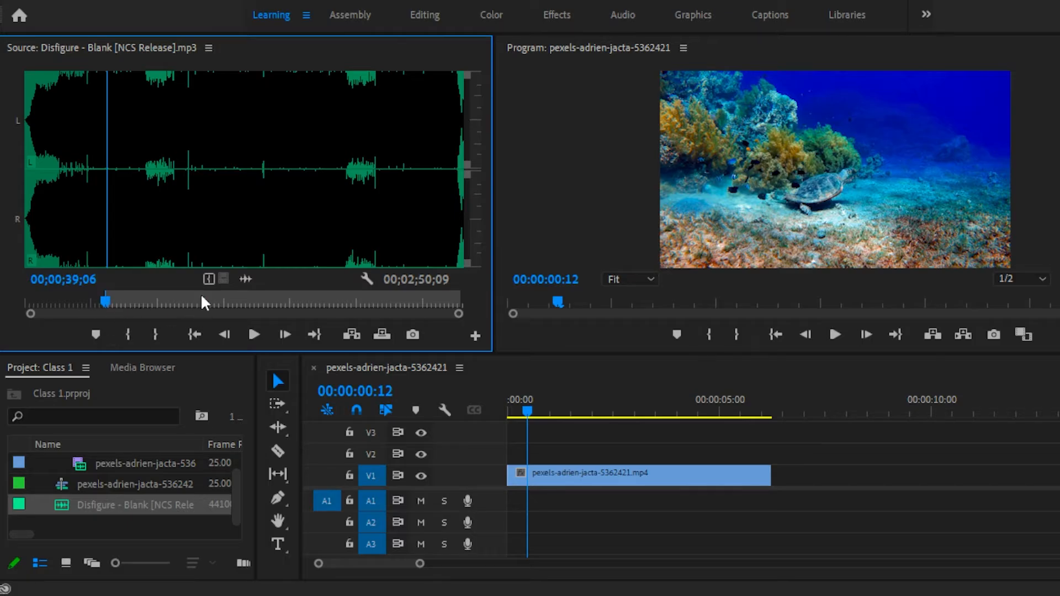
pyautogui.click(156, 333)
pyautogui.moveTo(138, 299); pyautogui.dragTo(161, 302)
# Place the marked music section on A1 at the sequence start, and return the playhead to the beginning.
pyautogui.moveTo(246, 279); pyautogui.dragTo(549, 505)
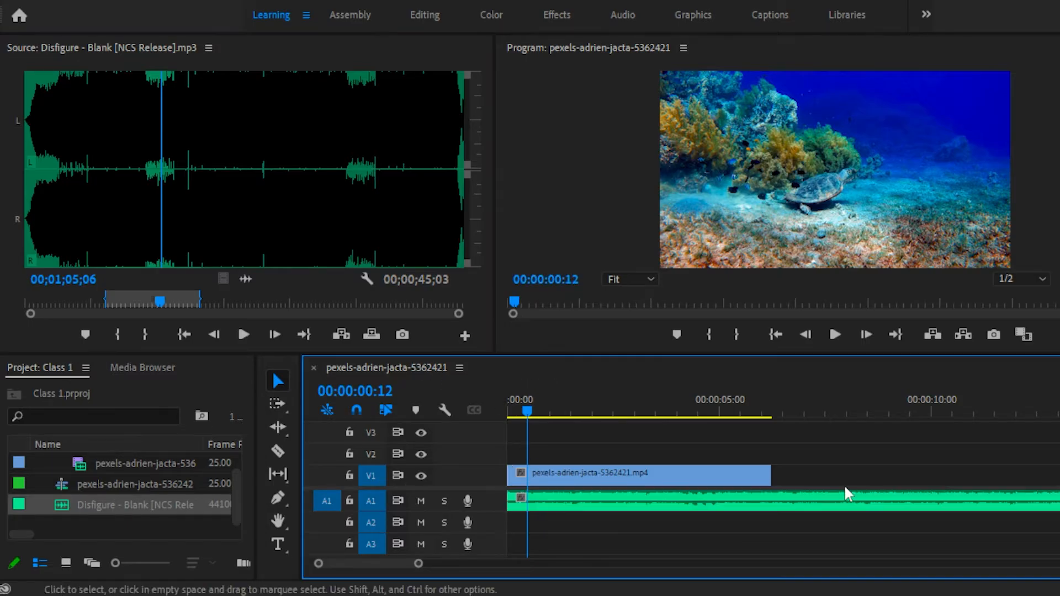
pyautogui.scroll(-3, 851, 500)
pyautogui.press('Home')
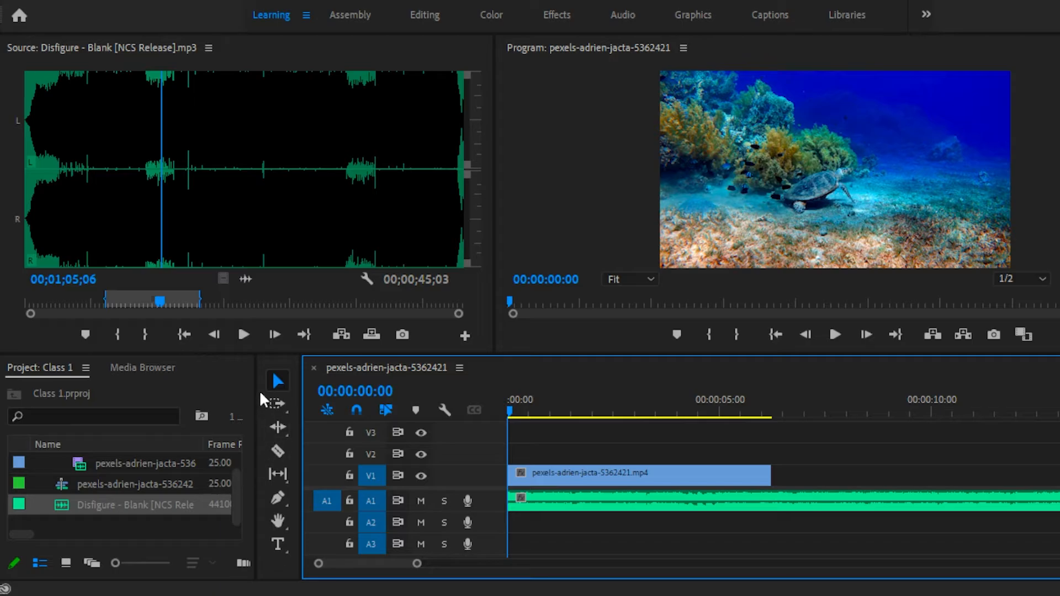
# Split the music on A1 with the Razor at the end of the turtle clip, and return to the Selection tool.
pyautogui.click(279, 453)
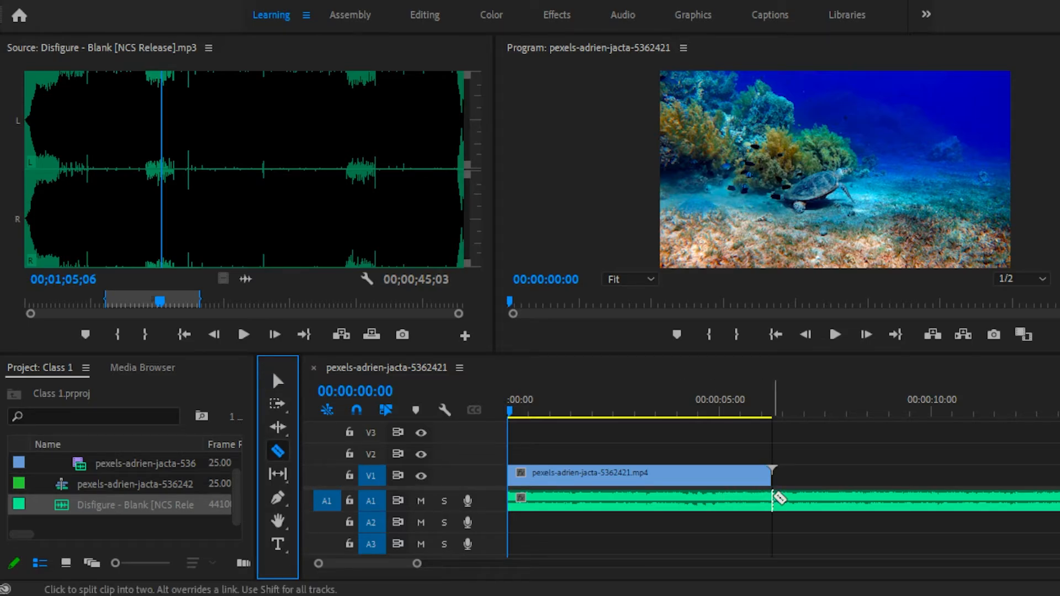
pyautogui.click(773, 498)
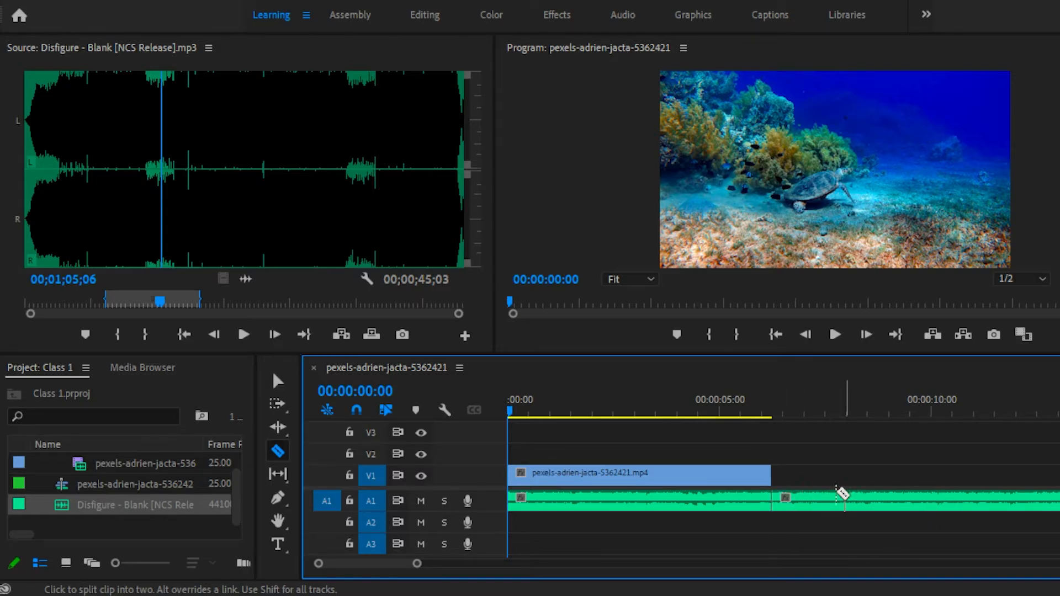
pyautogui.click(280, 382)
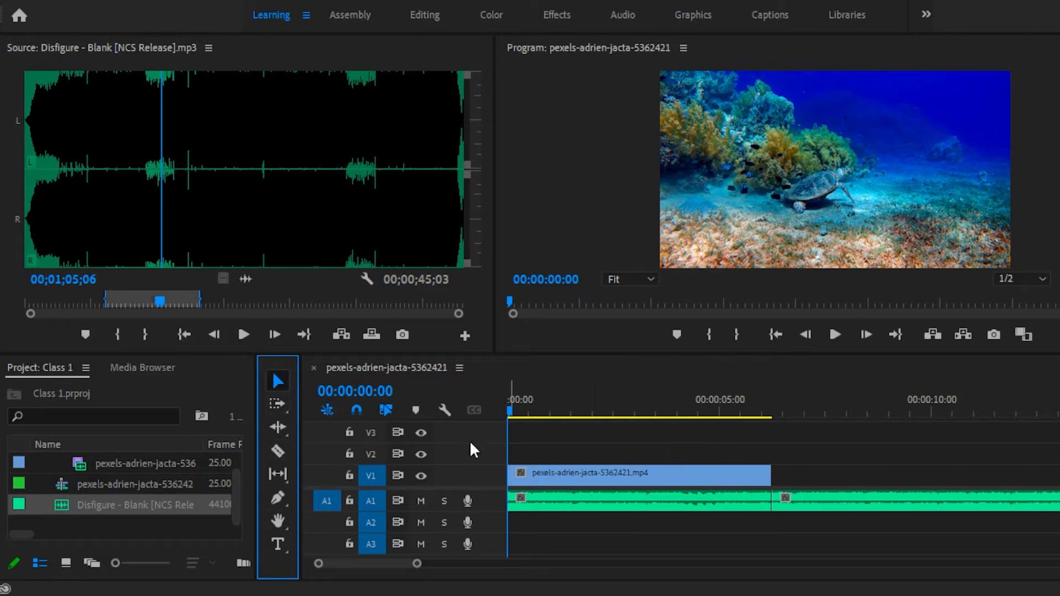
# Try shifting the turtle clip and the cut-off music segment separately along the timeline.
pyautogui.moveTo(541, 474); pyautogui.dragTo(618, 481)
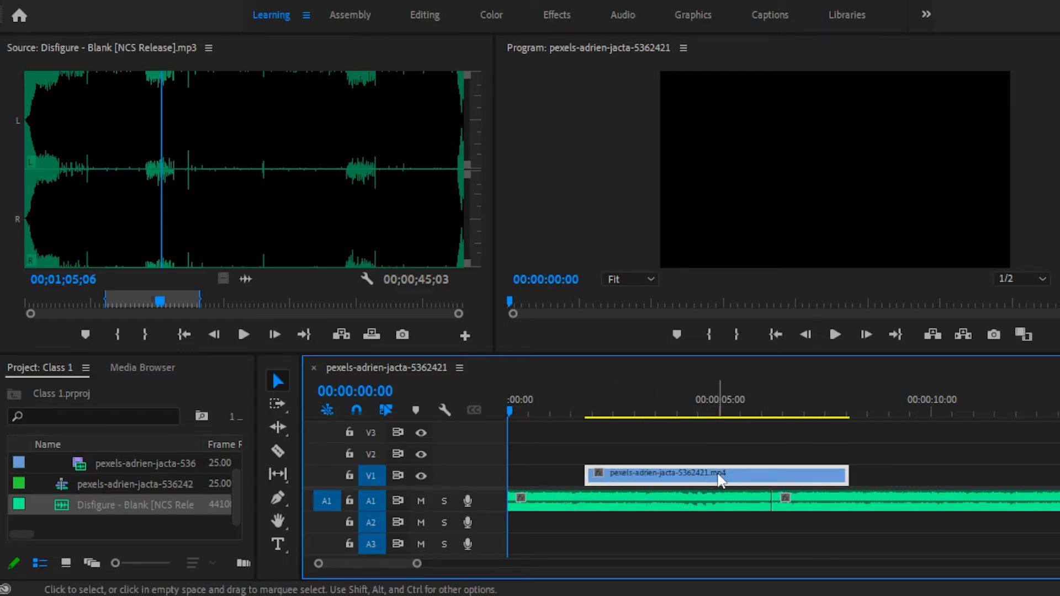
pyautogui.moveTo(722, 481); pyautogui.dragTo(792, 503)
pyautogui.click(826, 531)
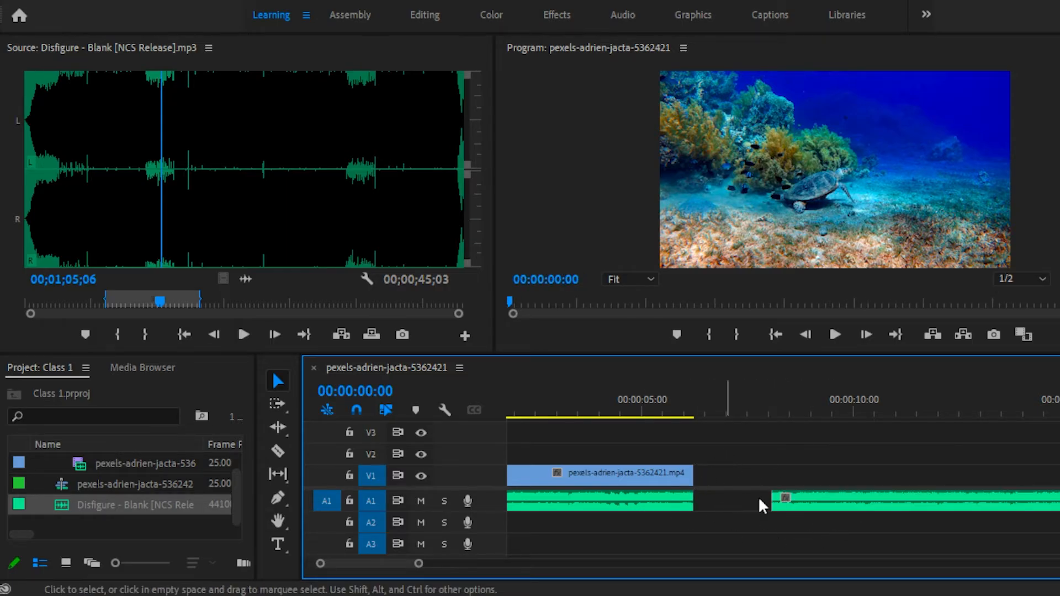
# Delete the leftover music segment that extends past the end of the turtle clip.
pyautogui.click(710, 500)
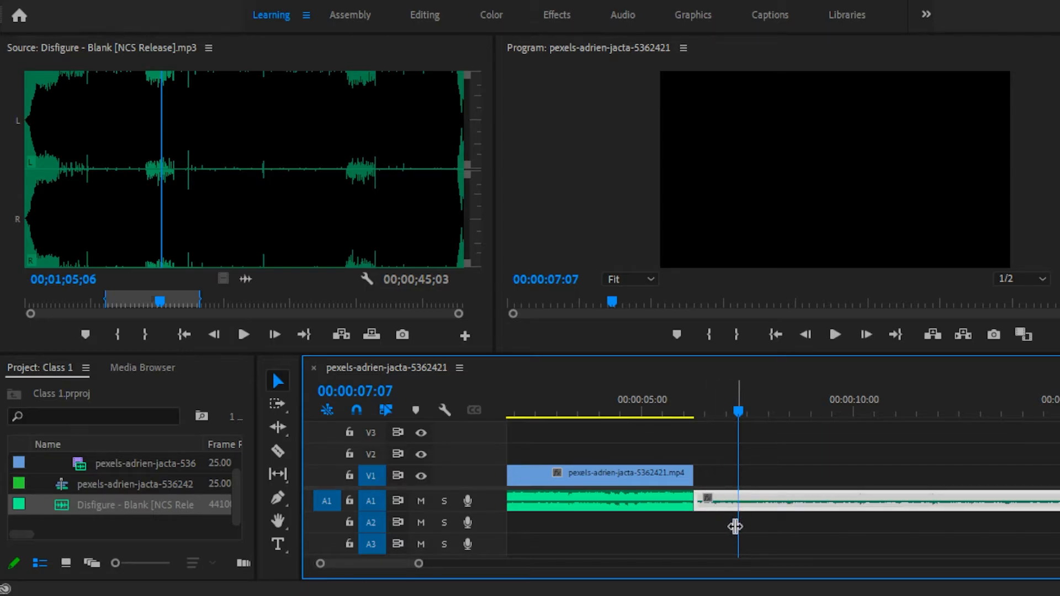
pyautogui.press('Delete')
pyautogui.scroll(2, 441, 512)
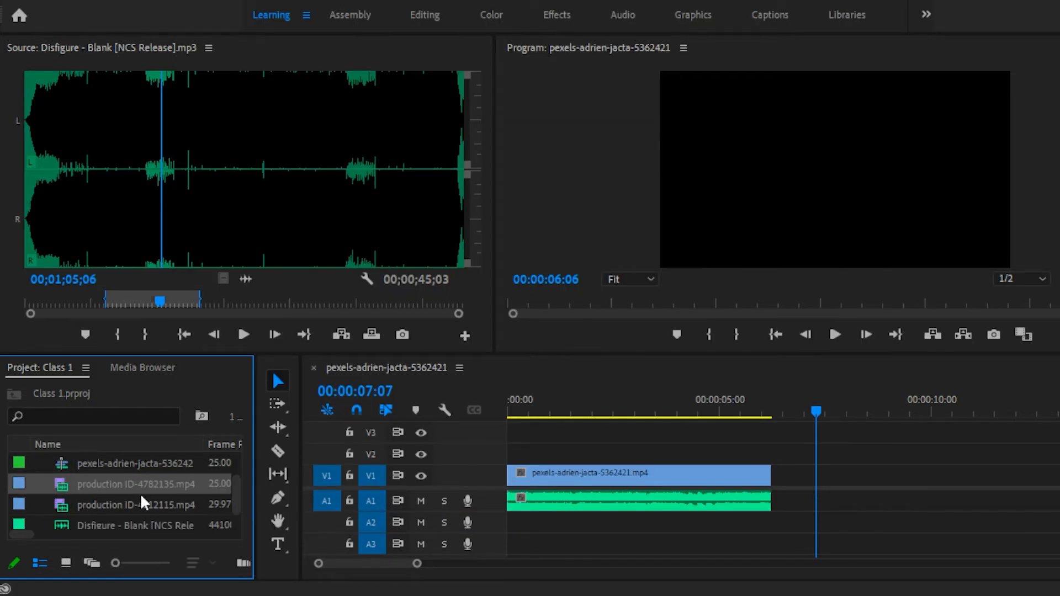
# Preview production ID-4782135.mp4 in the Source monitor and place it on V1 and A1 just after the turtle clip.
pyautogui.doubleClick(82, 485)
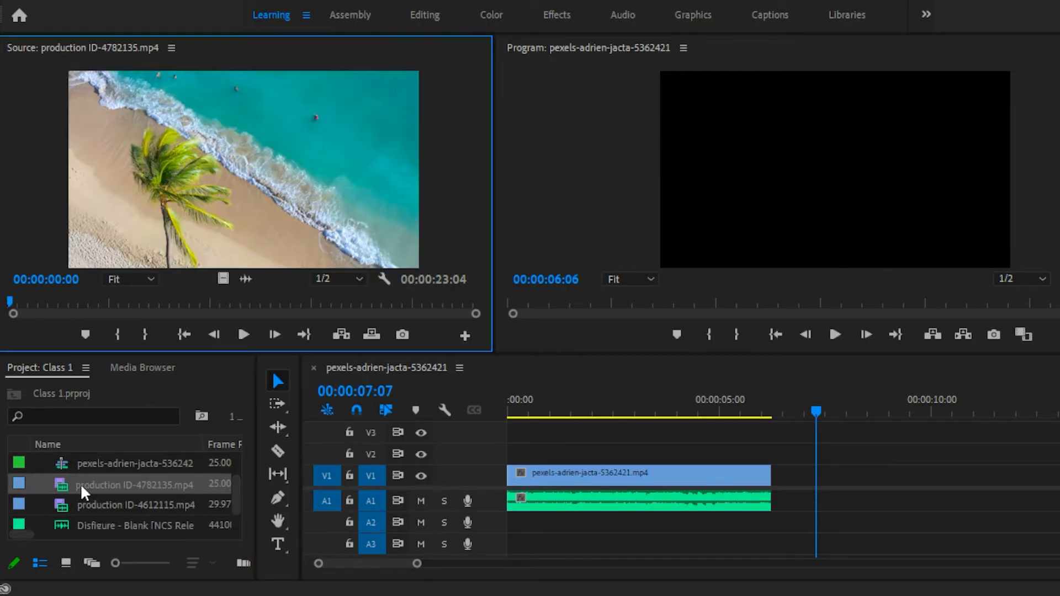
pyautogui.moveTo(68, 484); pyautogui.dragTo(783, 486)
pyautogui.scroll(-4, 687, 453)
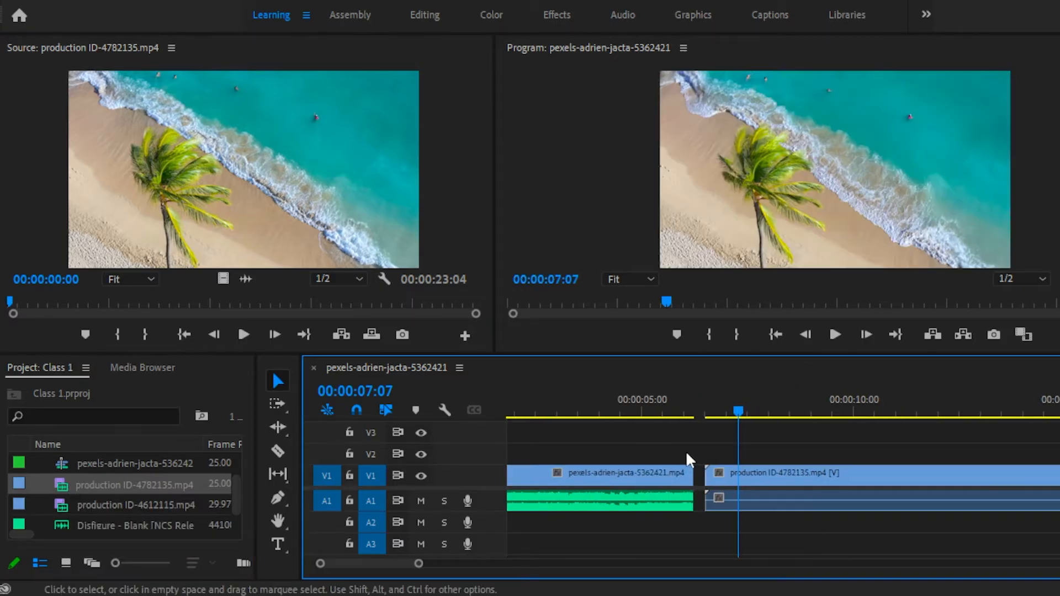
pyautogui.scroll(4, 711, 466)
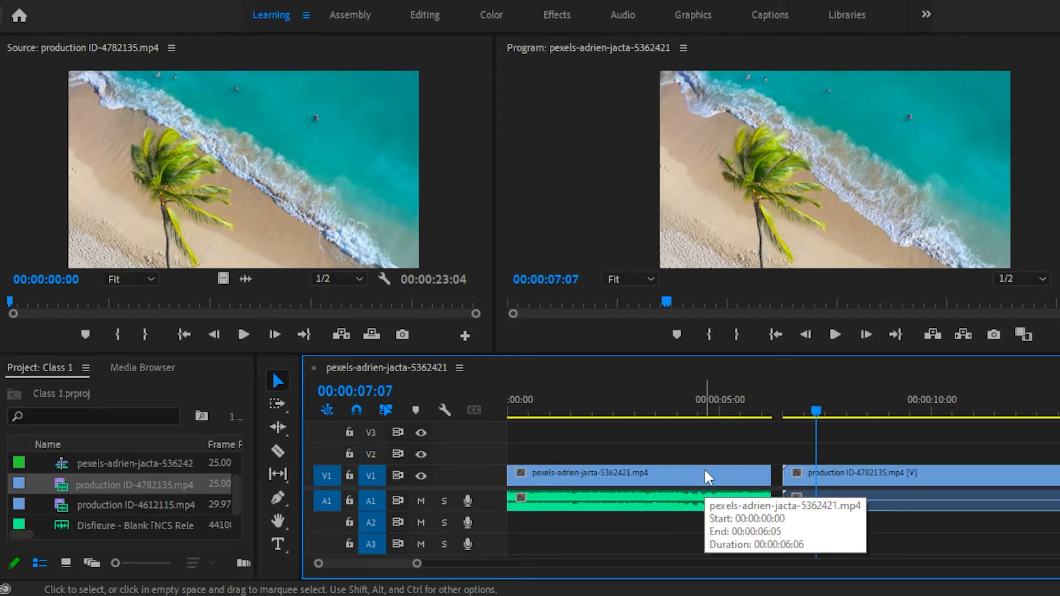
# Place production ID-4612115.mp4 on V1 and A1 a short distance after the end of the palm beach clip.
pyautogui.click(140, 509)
pyautogui.scroll(-5, 717, 476)
pyautogui.scroll(-5, 727, 476)
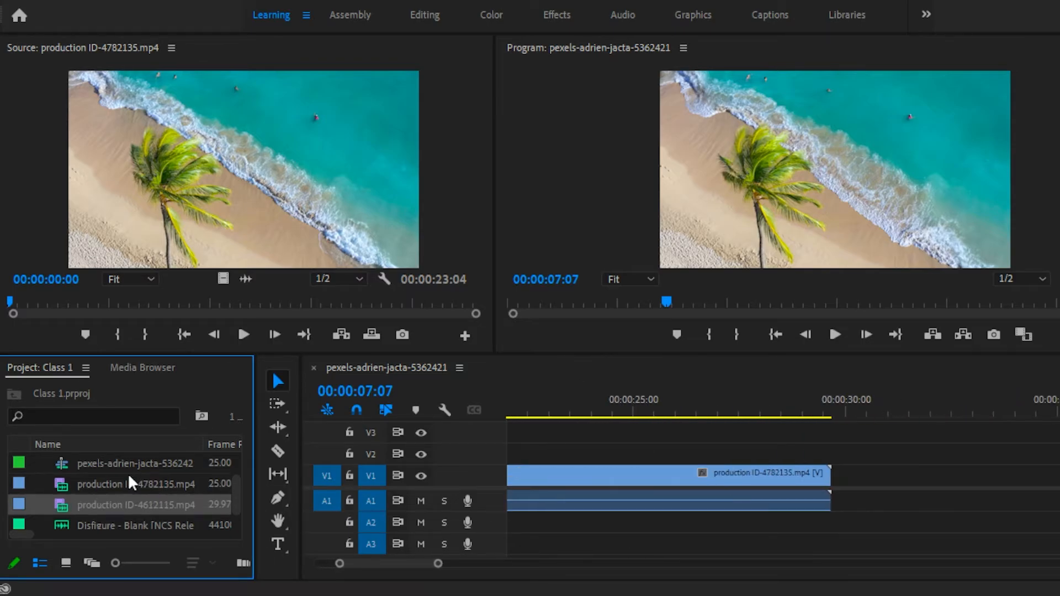
pyautogui.moveTo(104, 499); pyautogui.dragTo(892, 502)
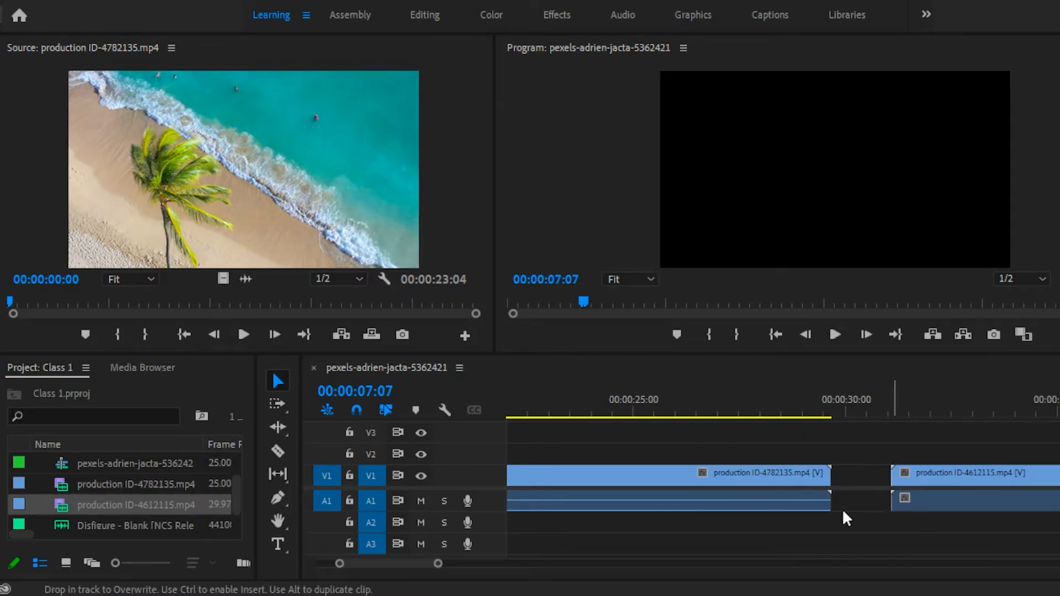
pyautogui.scroll(-6, 705, 519)
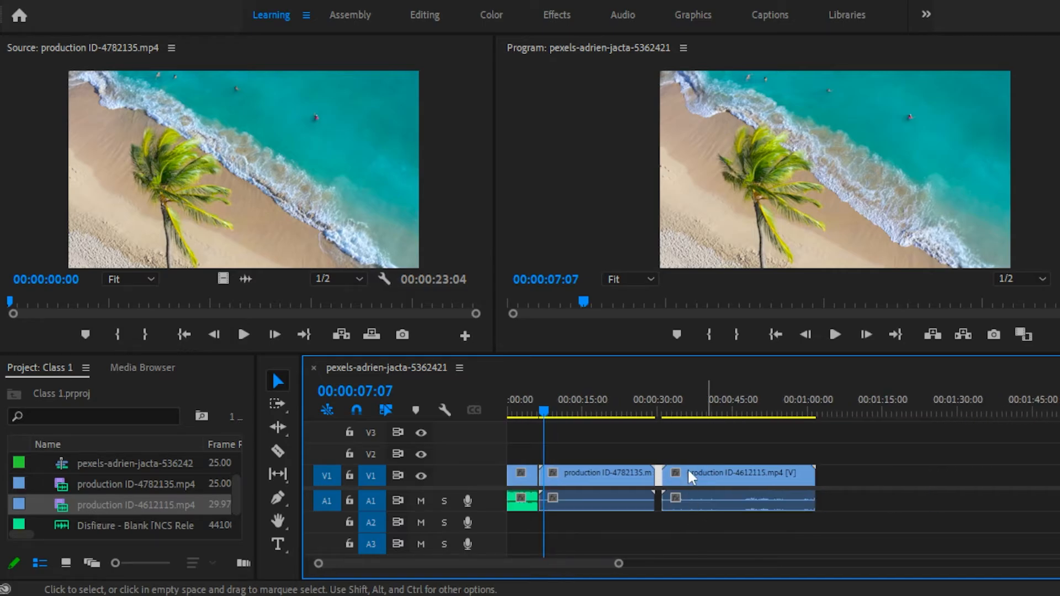
# Unlink the video and audio of the production ID-4782135.mp4 clip on the timeline.
pyautogui.moveTo(576, 440); pyautogui.dragTo(705, 504)
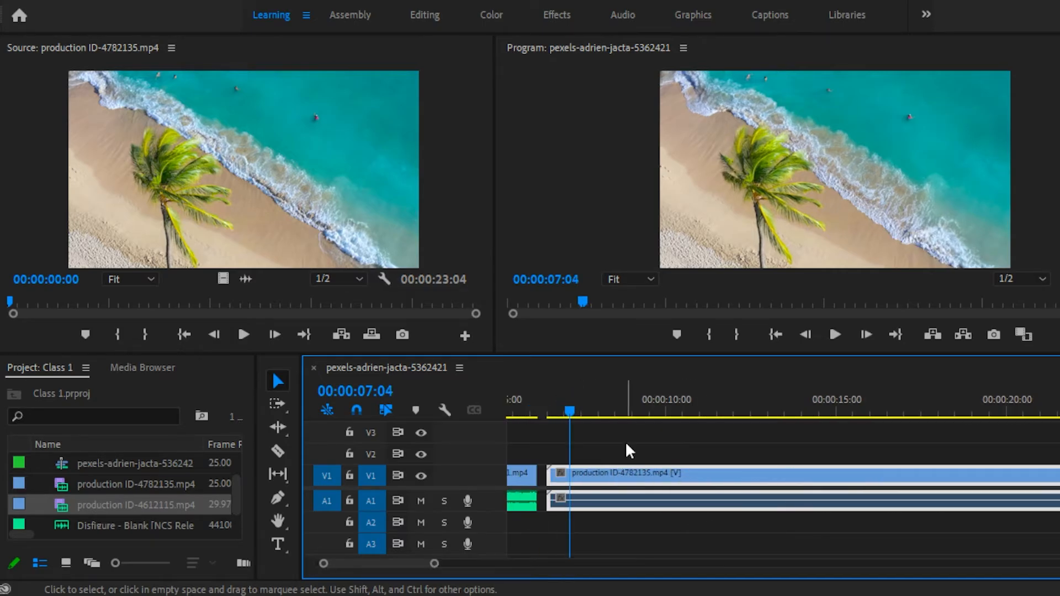
pyautogui.click(626, 443)
pyautogui.click(628, 505)
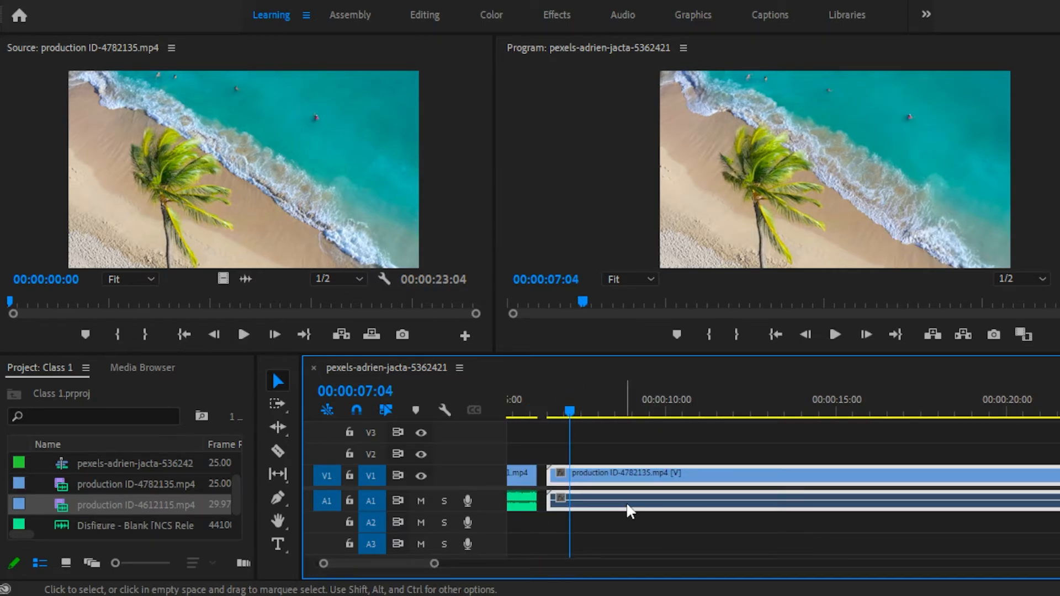
pyautogui.click(632, 434)
pyautogui.scroll(3, 897, 491)
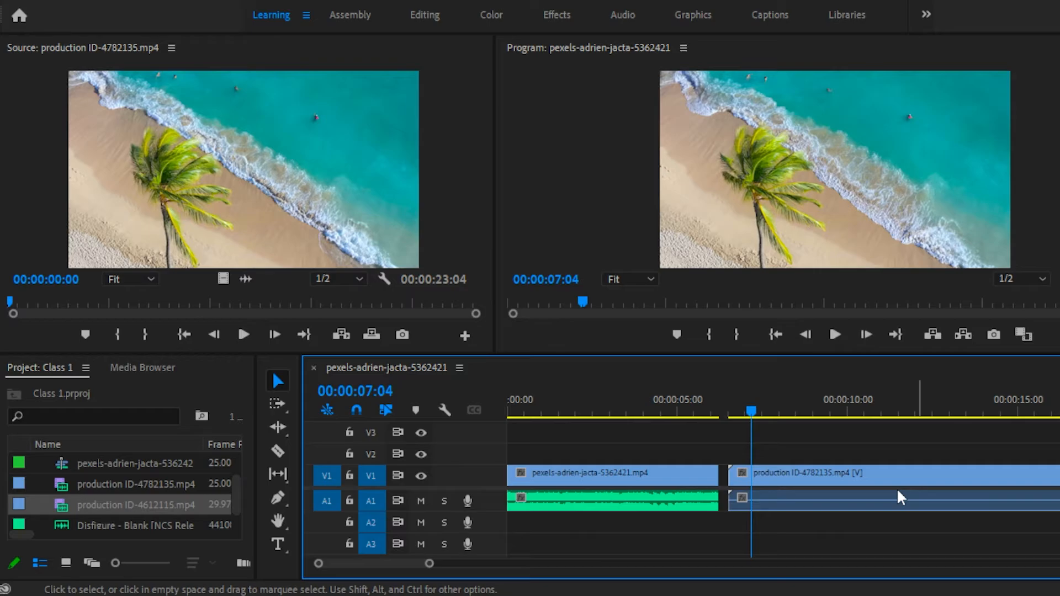
pyautogui.scroll(-3, 734, 477)
pyautogui.click(673, 497)
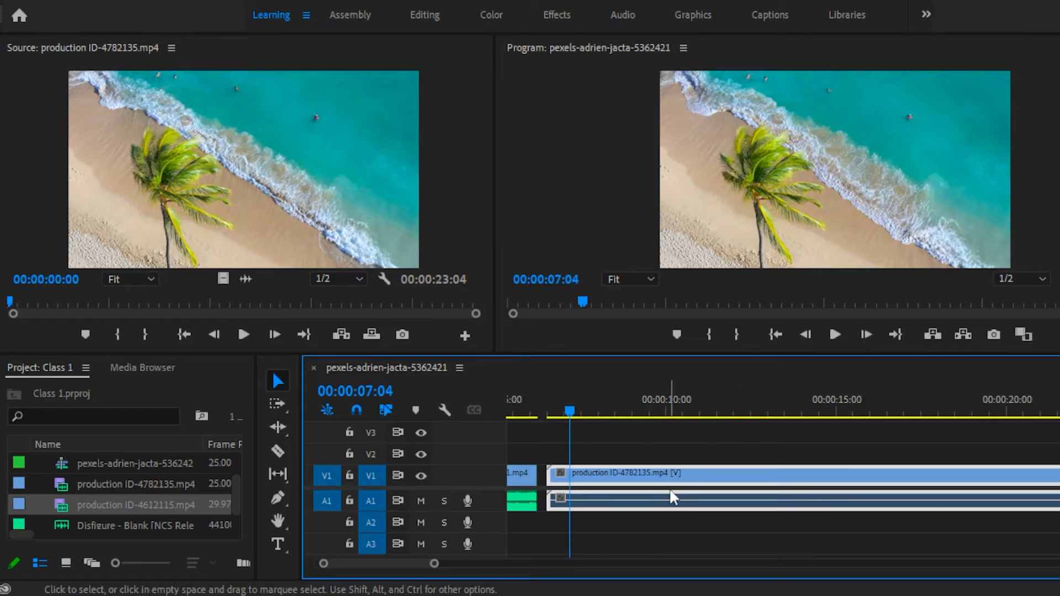
pyautogui.rightClick(666, 484)
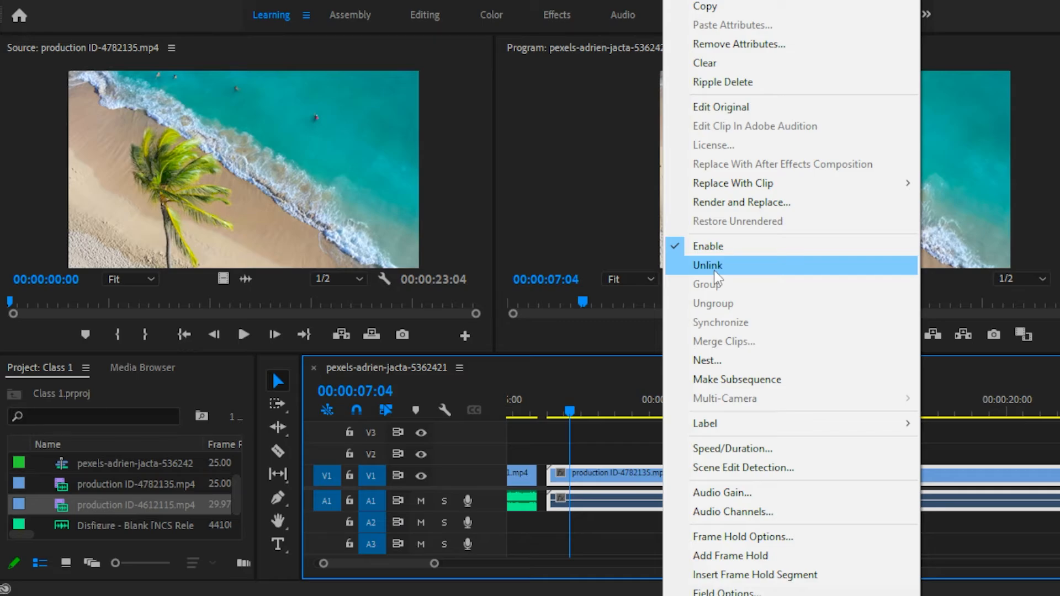
pyautogui.click(714, 270)
# Move the unlinked audio of production ID-4782135.mp4 separately from its video, and delete that audio from A1.
pyautogui.click(657, 500)
pyautogui.click(668, 476)
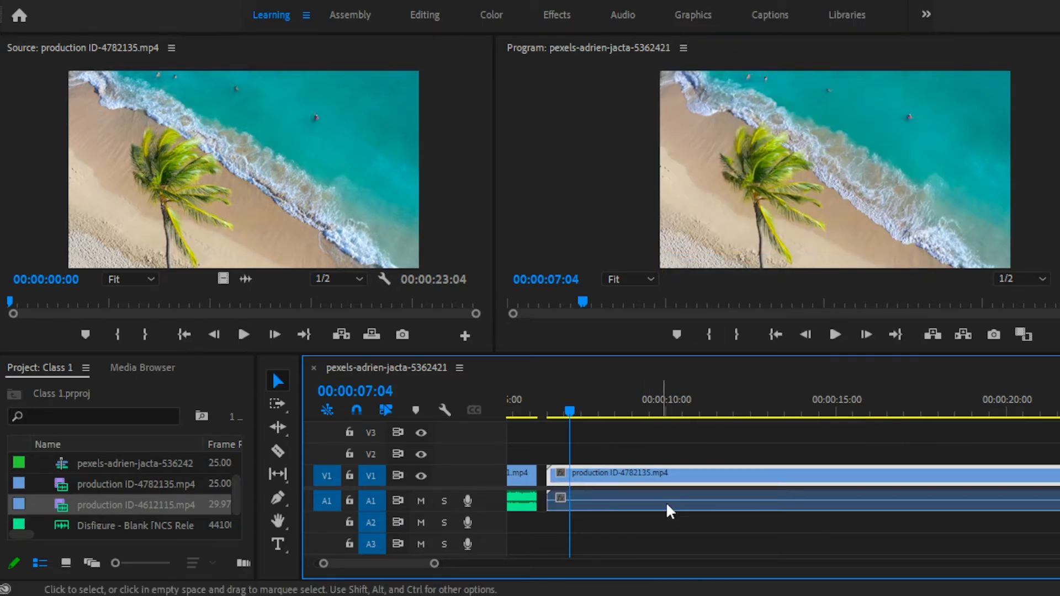
pyautogui.click(668, 505)
pyautogui.moveTo(611, 501); pyautogui.dragTo(681, 499)
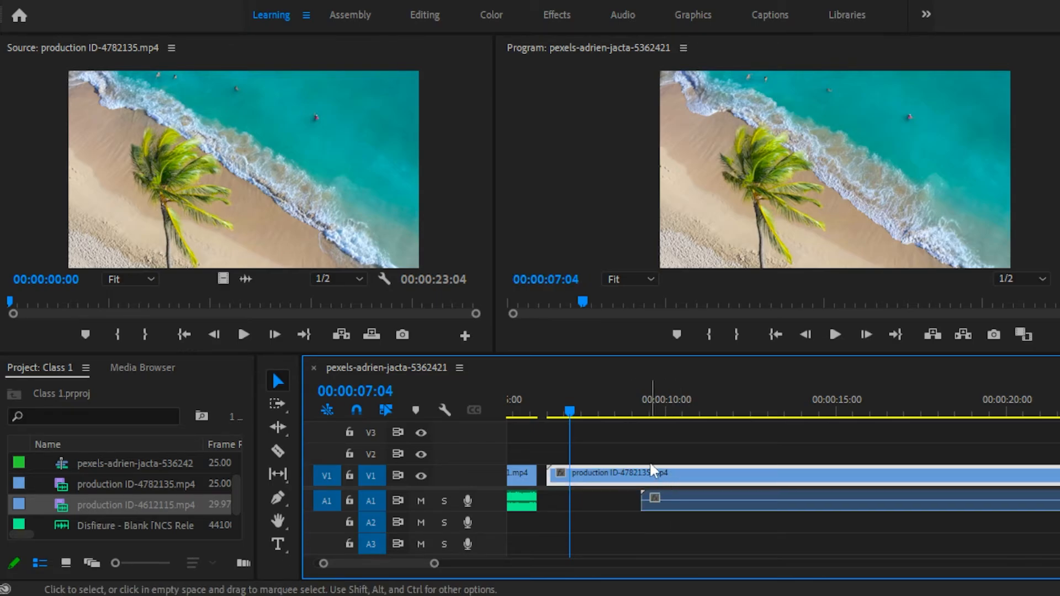
pyautogui.press('Delete')
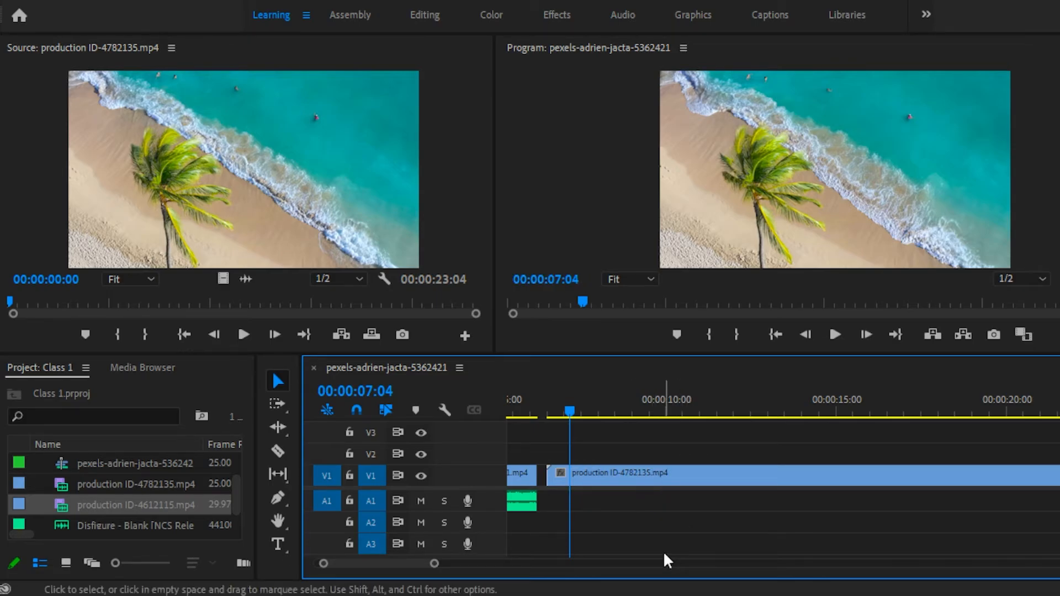
# Unlink the production ID-4612115.mp4 clip on the timeline and delete its audio from A1.
pyautogui.scroll(-5, 767, 502)
pyautogui.click(769, 502)
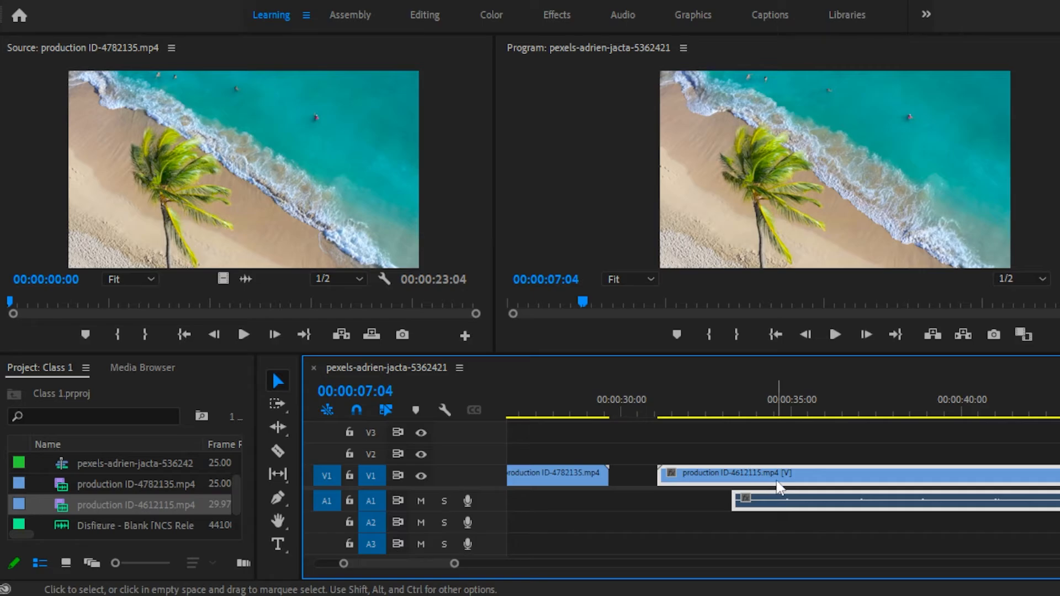
pyautogui.rightClick(749, 462)
pyautogui.click(897, 264)
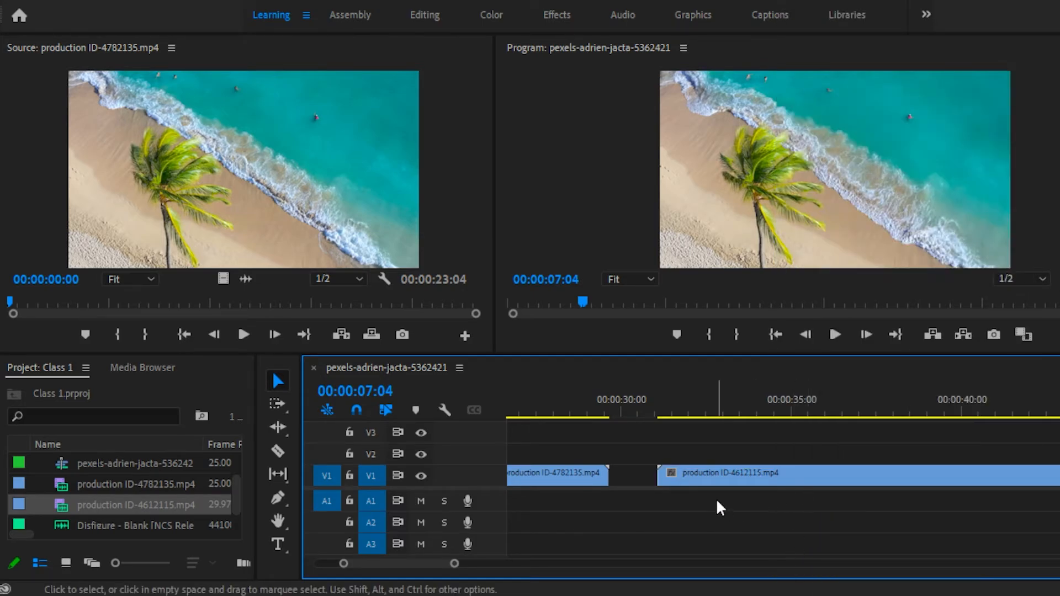
# Split production ID-4782135.mp4 on V1 with the Razor tool at about 11 and 17 seconds.
pyautogui.scroll(5, 493, 562)
pyautogui.moveTo(692, 409); pyautogui.dragTo(731, 410)
pyautogui.click(278, 452)
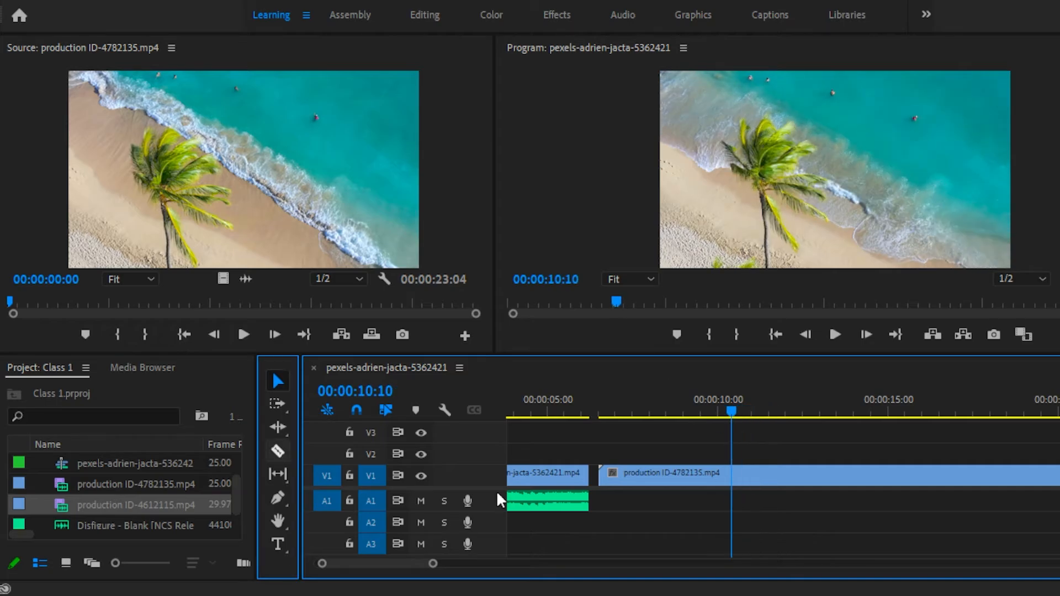
pyautogui.click(755, 475)
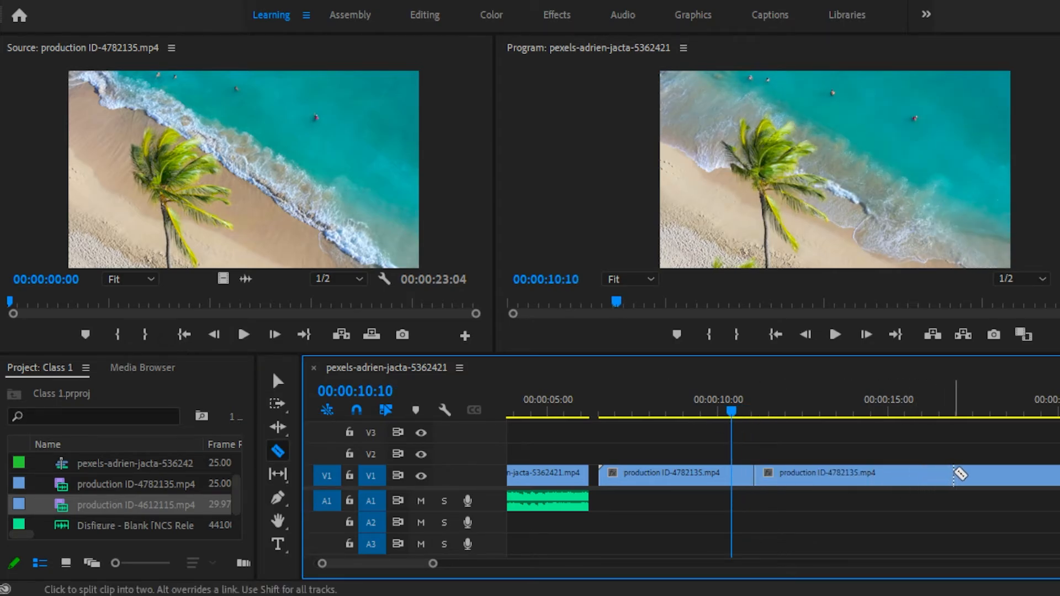
# Split production ID-4612115.mp4 at about 35 and 42 seconds, and scrub through its middle section.
pyautogui.scroll(-10, 869, 473)
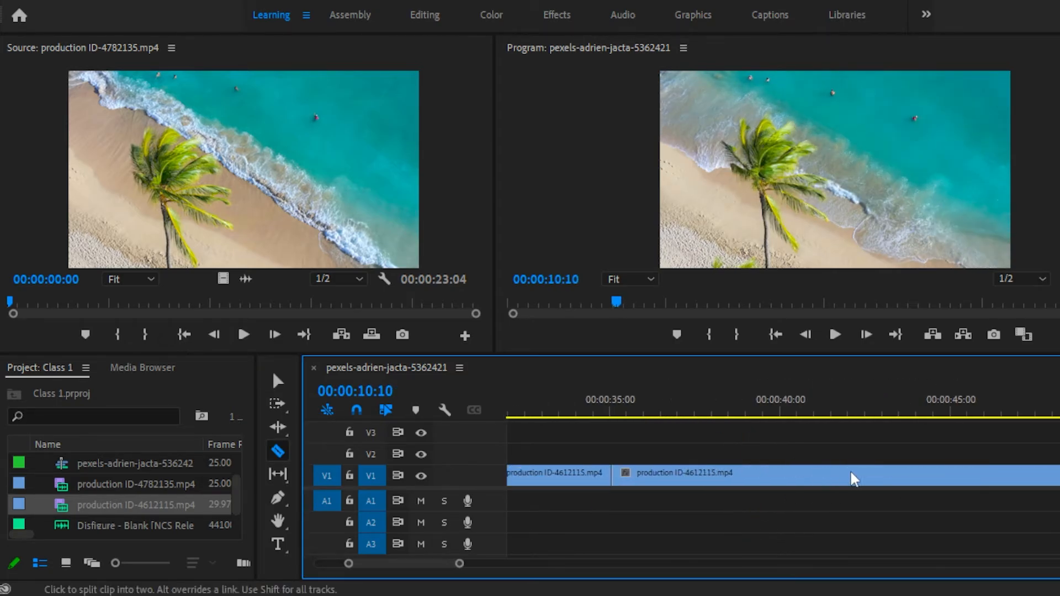
pyautogui.click(853, 476)
pyautogui.click(727, 412)
pyautogui.click(676, 412)
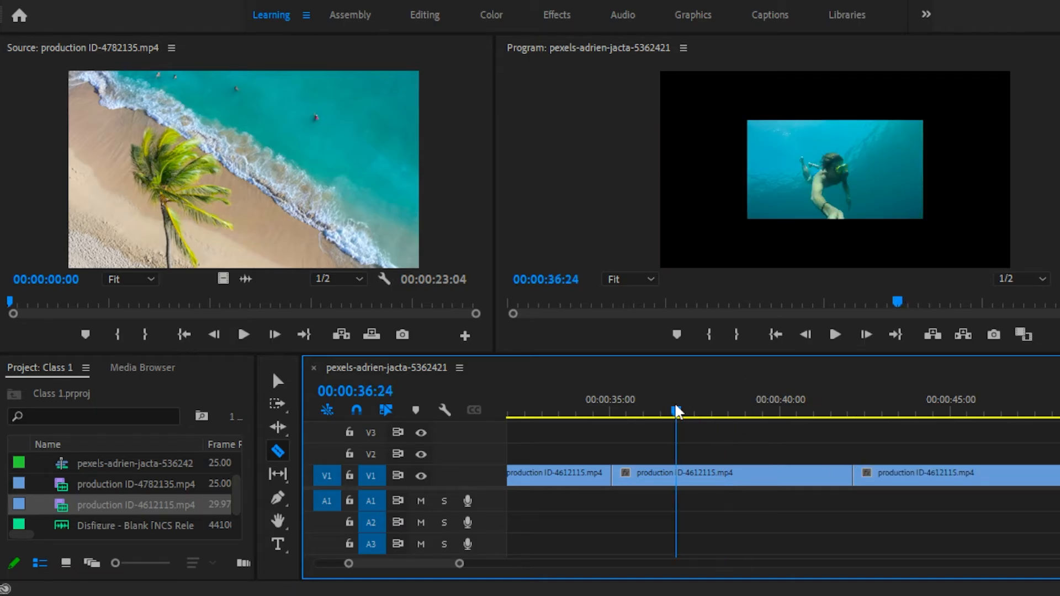
pyautogui.moveTo(676, 411); pyautogui.dragTo(873, 428)
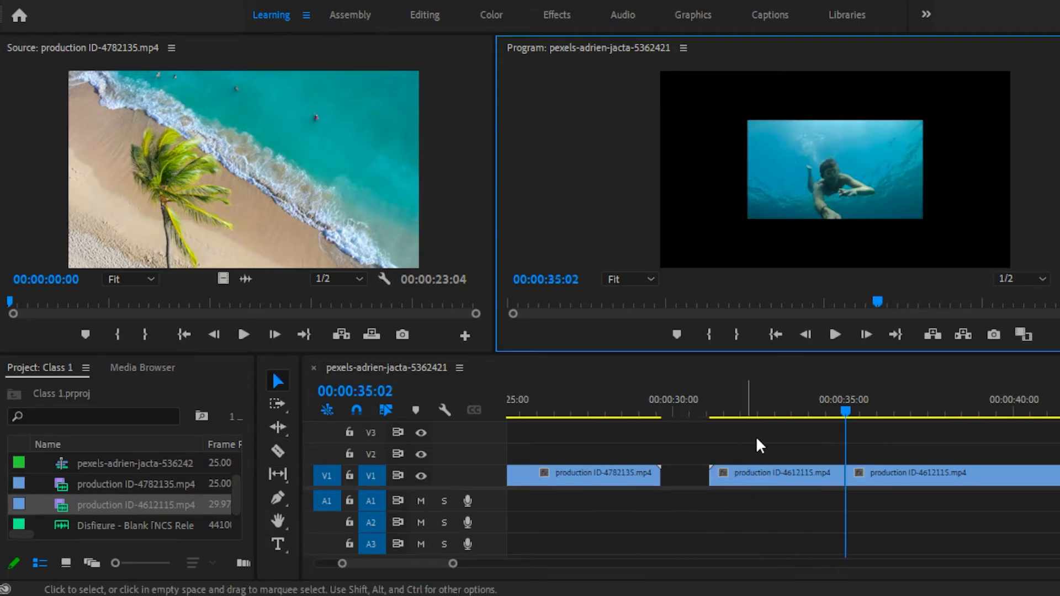
# Try a plain delete and a ripple delete on the first section of production ID-4782135.mp4, undoing each one.
pyautogui.scroll(8, 753, 450)
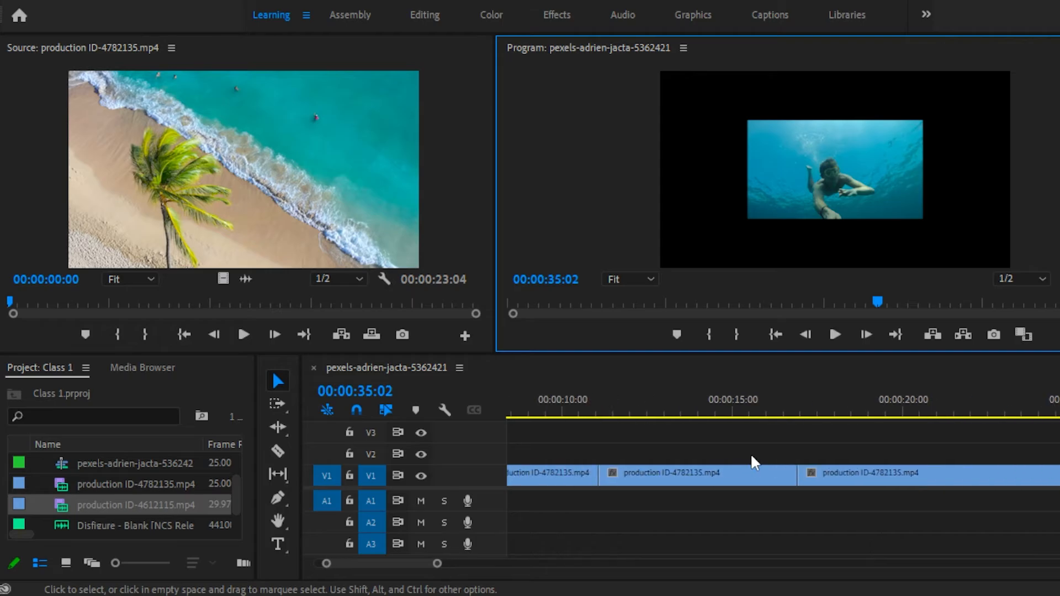
pyautogui.scroll(5, 752, 456)
pyautogui.click(809, 460)
pyautogui.press('Delete')
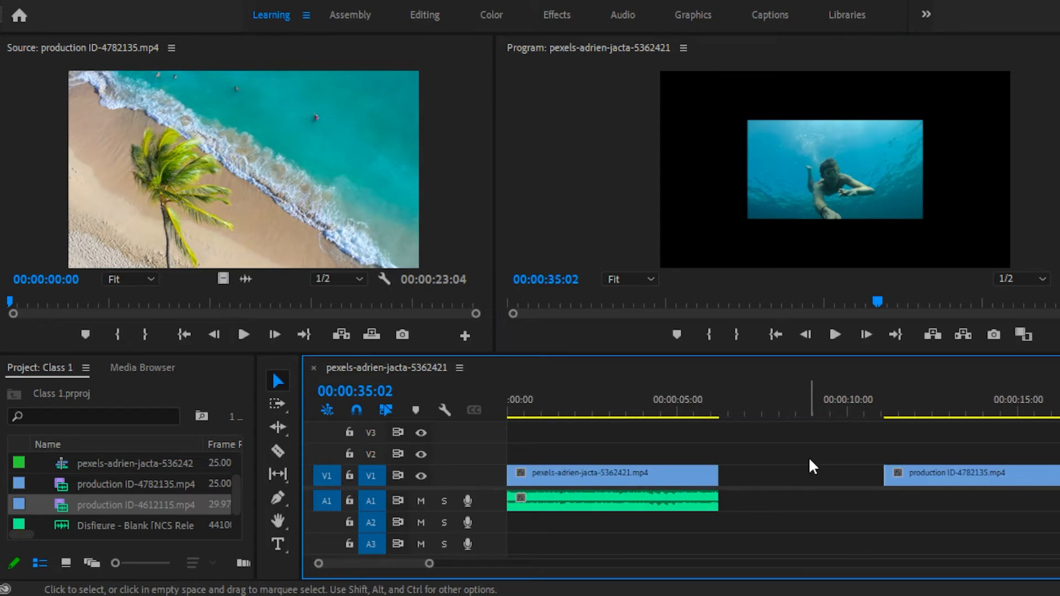
pyautogui.click(788, 473)
pyautogui.click(772, 445)
pyautogui.click(800, 475)
pyautogui.hotkey('ctrl', 'z')
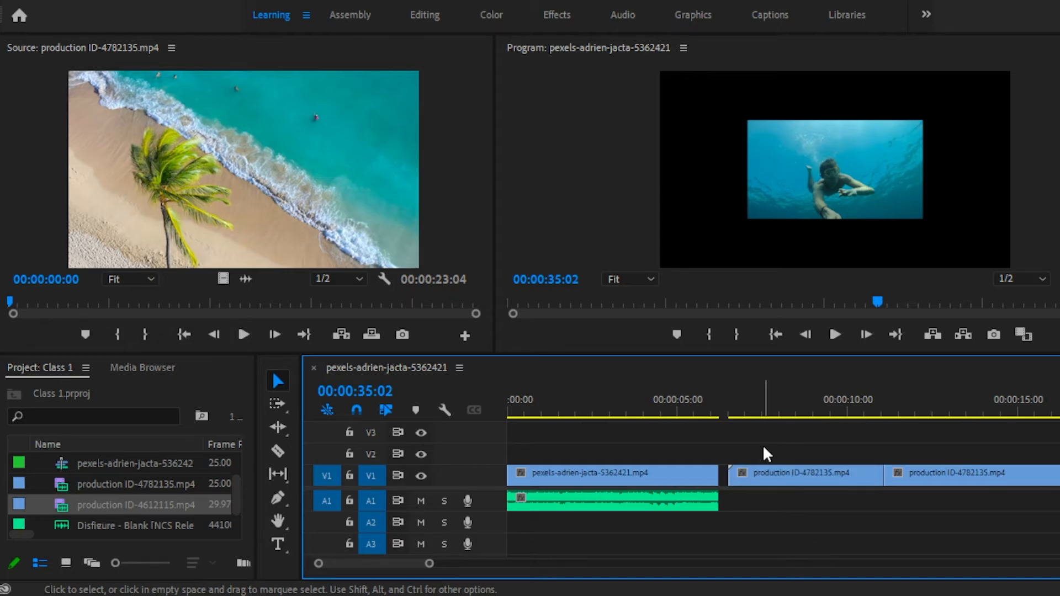
pyautogui.moveTo(763, 445); pyautogui.dragTo(812, 507)
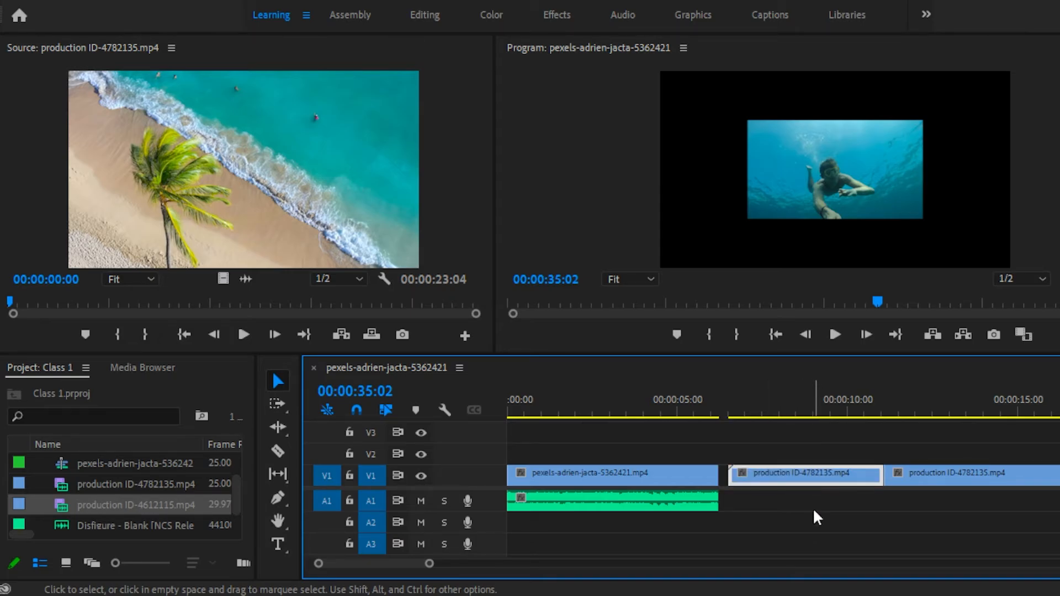
pyautogui.hotkey('shift', 'Delete')
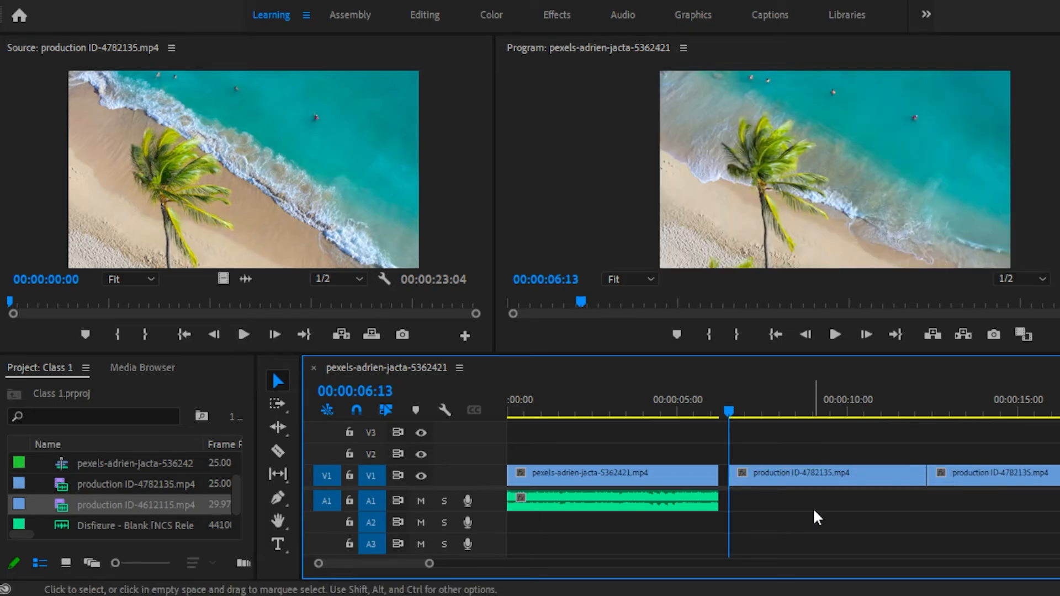
pyautogui.hotkey('ctrl', 'z')
# Ripple delete the first section of production ID-4782135.mp4 and the small gap before the remaining sections on V1.
pyautogui.rightClick(772, 482)
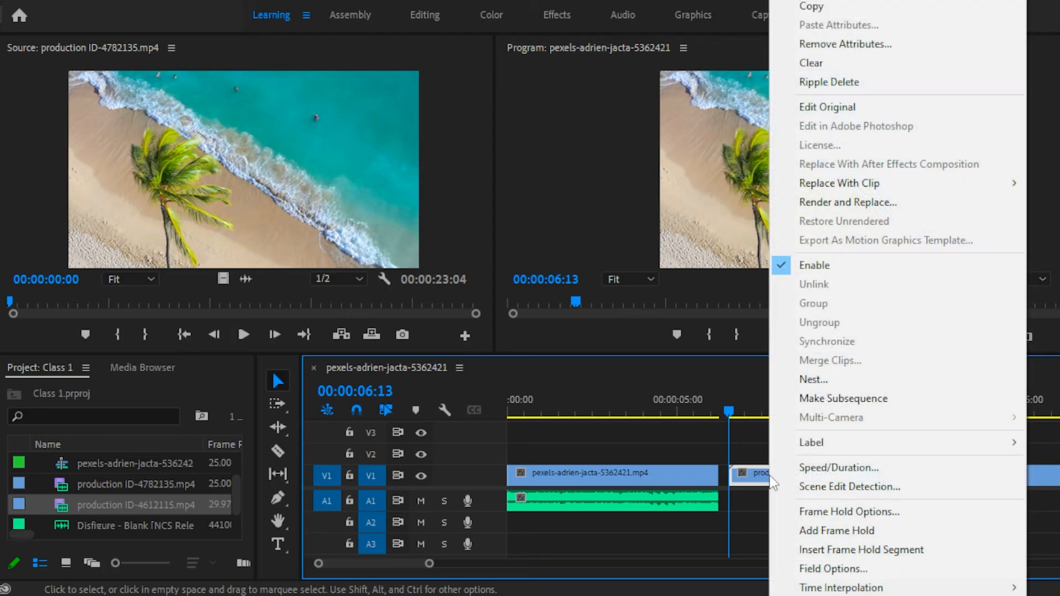
pyautogui.click(836, 82)
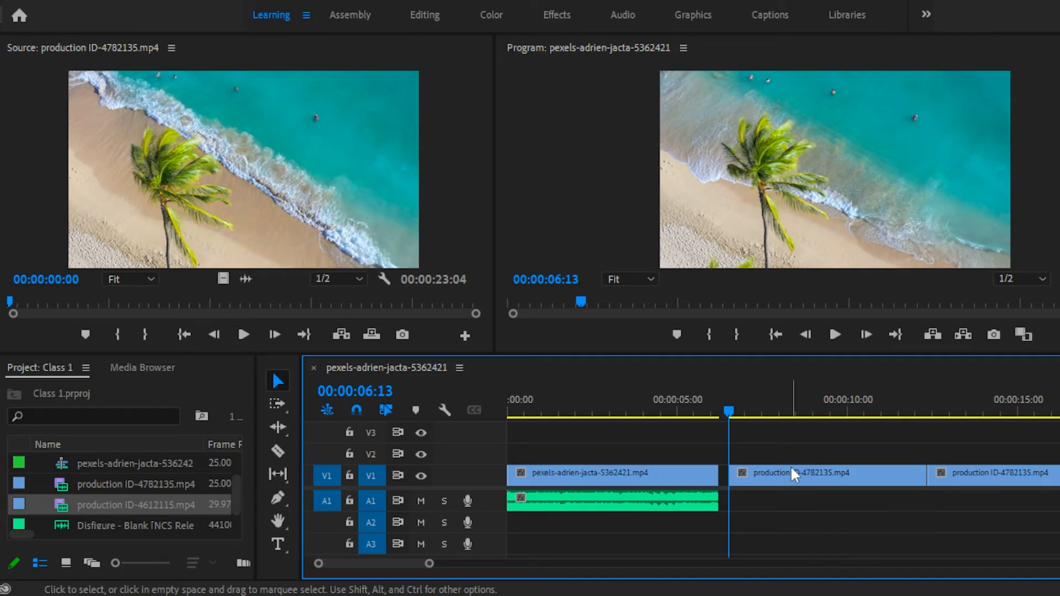
pyautogui.click(721, 477)
pyautogui.rightClick(723, 486)
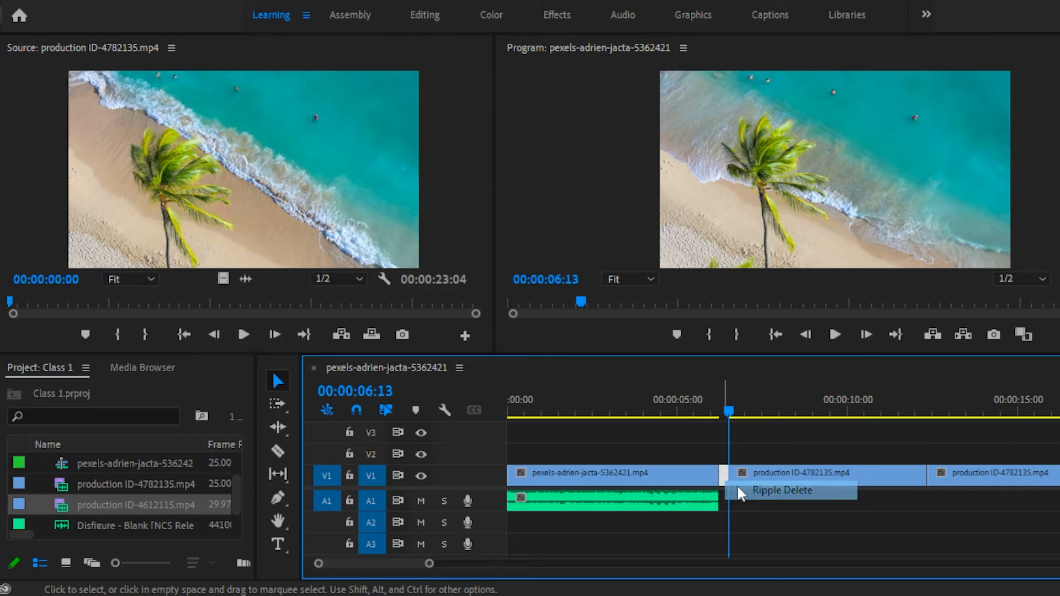
pyautogui.click(738, 486)
# Ripple delete the last section of production ID-4782135.mp4 and close the gap before production ID-4612115.mp4.
pyautogui.scroll(-3, 857, 488)
pyautogui.moveTo(708, 442); pyautogui.dragTo(748, 488)
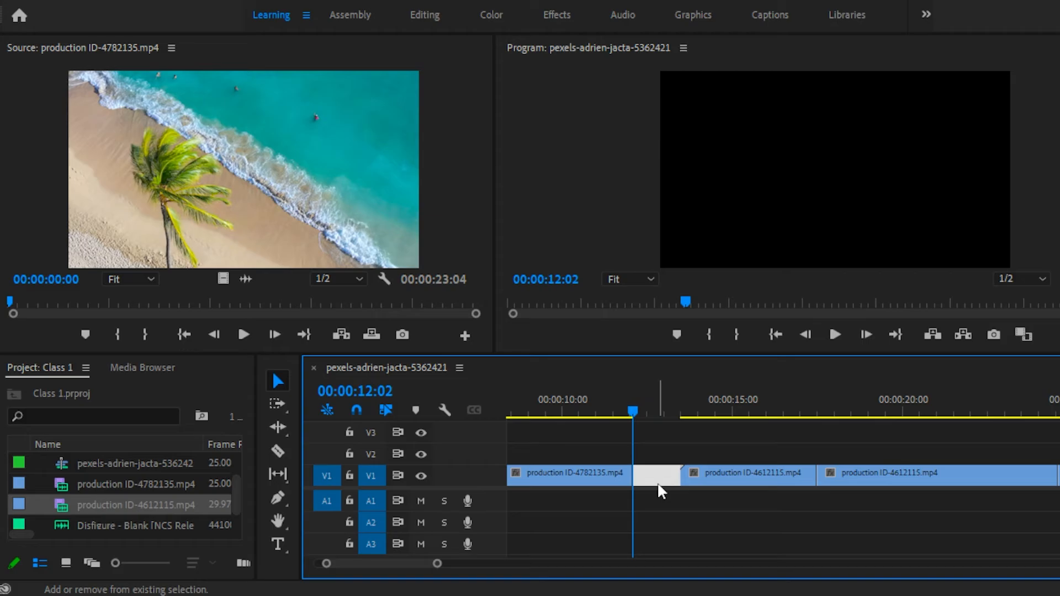
pyautogui.press('Delete')
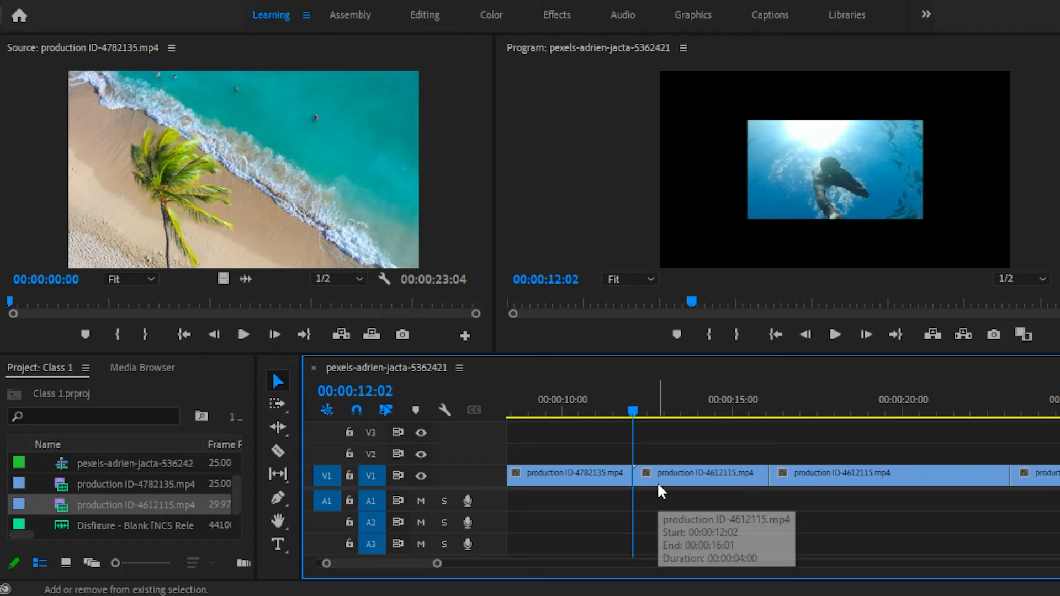
# Ripple delete the first and last sections of production ID-4612115.mp4, keeping only its middle section.
pyautogui.moveTo(644, 439); pyautogui.dragTo(712, 502)
pyautogui.hotkey('shift', 'Delete')
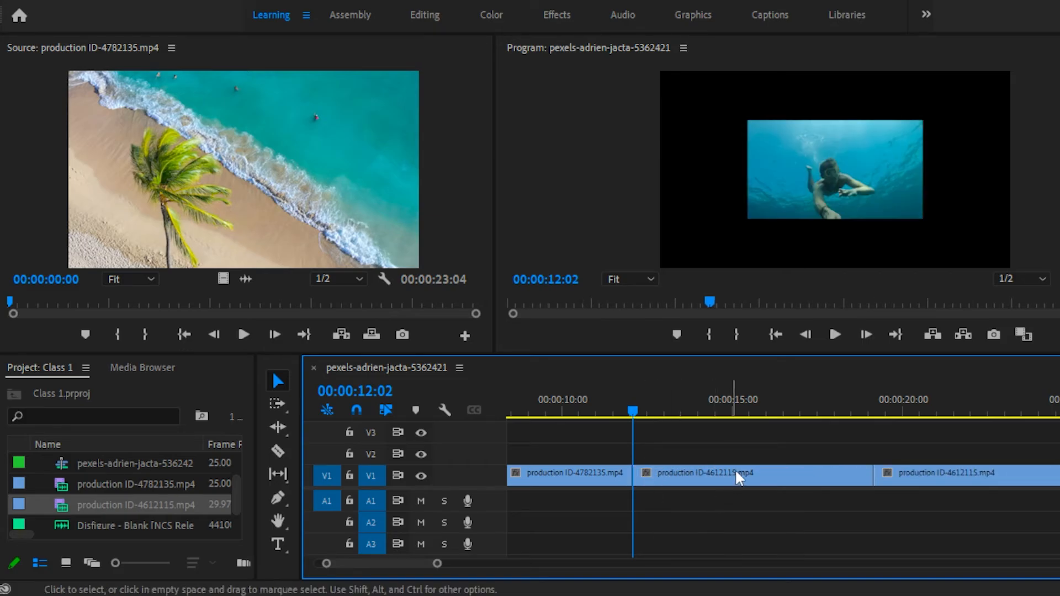
pyautogui.click(725, 472)
pyautogui.scroll(-2, 815, 471)
pyautogui.moveTo(793, 445); pyautogui.dragTo(872, 514)
pyautogui.hotkey('shift', 'Delete')
# Extend the Disfigure - Blank music clip on A1 so that it ends with the last video clip on V1.
pyautogui.scroll(5, 862, 507)
pyautogui.moveTo(512, 413); pyautogui.dragTo(929, 438)
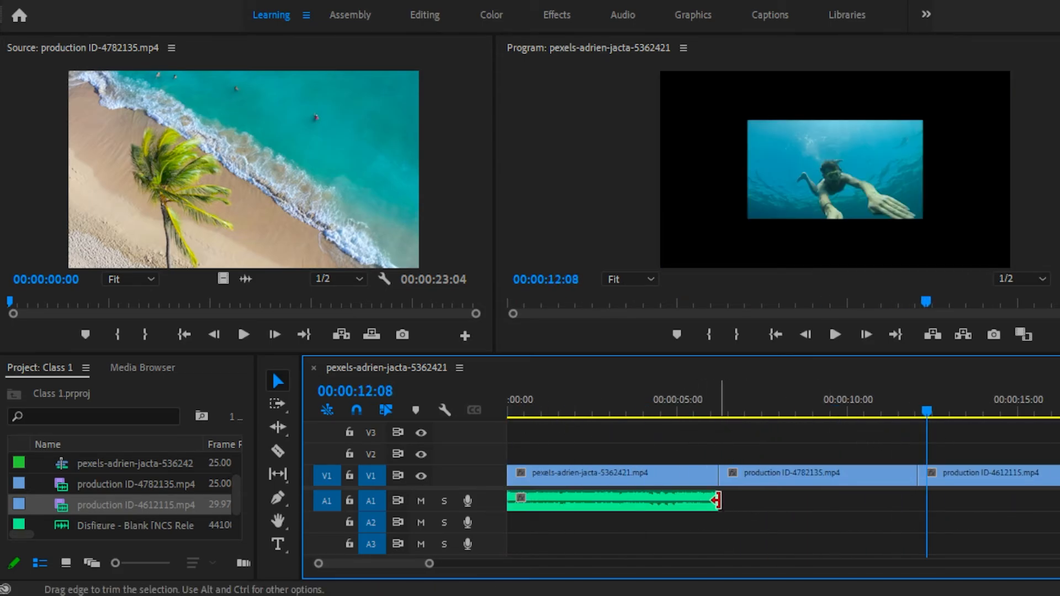
pyautogui.moveTo(717, 500)
pyautogui.mouseDown()
pyautogui.moveTo(739, 500)
pyautogui.moveTo(721, 501)
pyautogui.mouseUp()
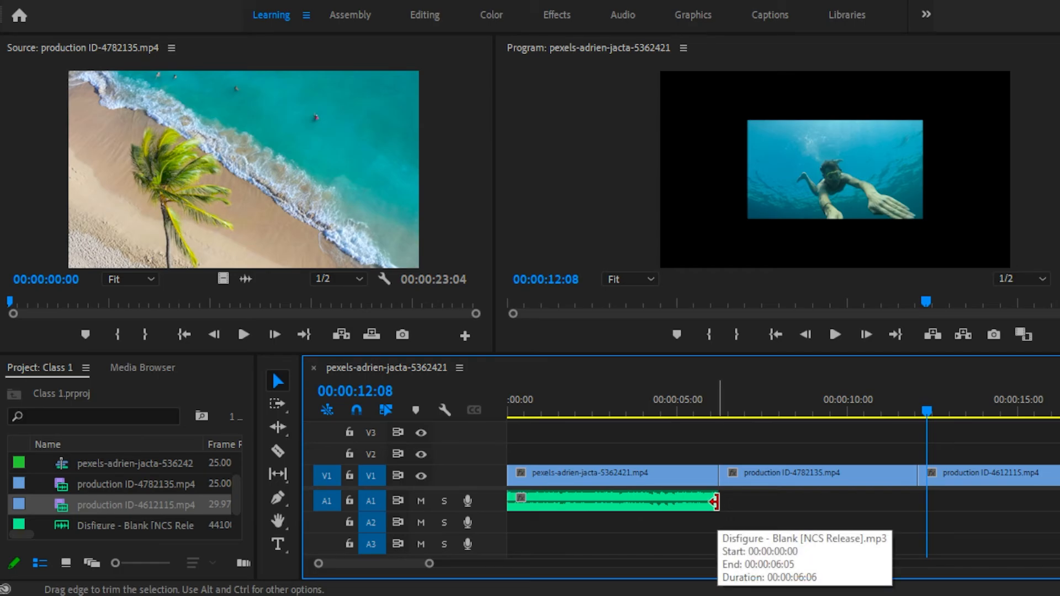
pyautogui.moveTo(716, 501); pyautogui.dragTo(993, 504)
pyautogui.scroll(-5, 910, 509)
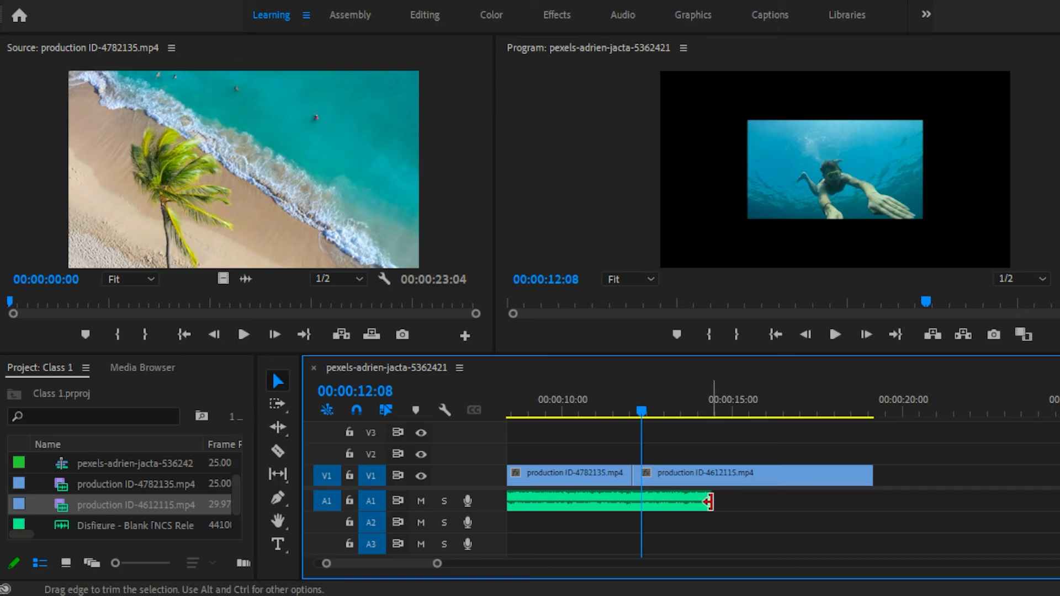
pyautogui.moveTo(709, 502); pyautogui.dragTo(873, 502)
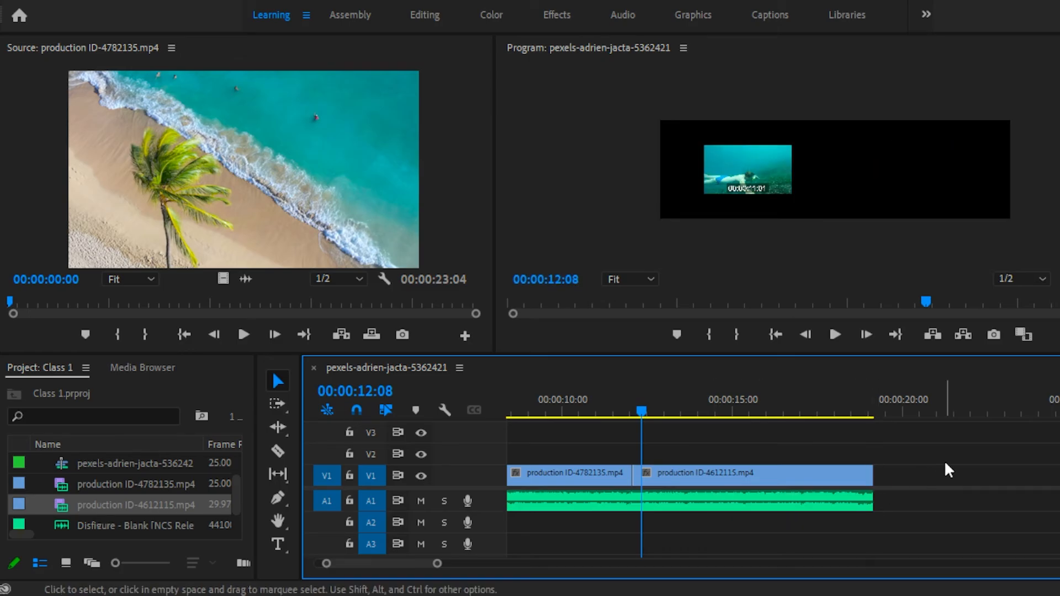
# Play the assembled sequence from the beginning to review the cuts and the music.
pyautogui.scroll(5, 844, 490)
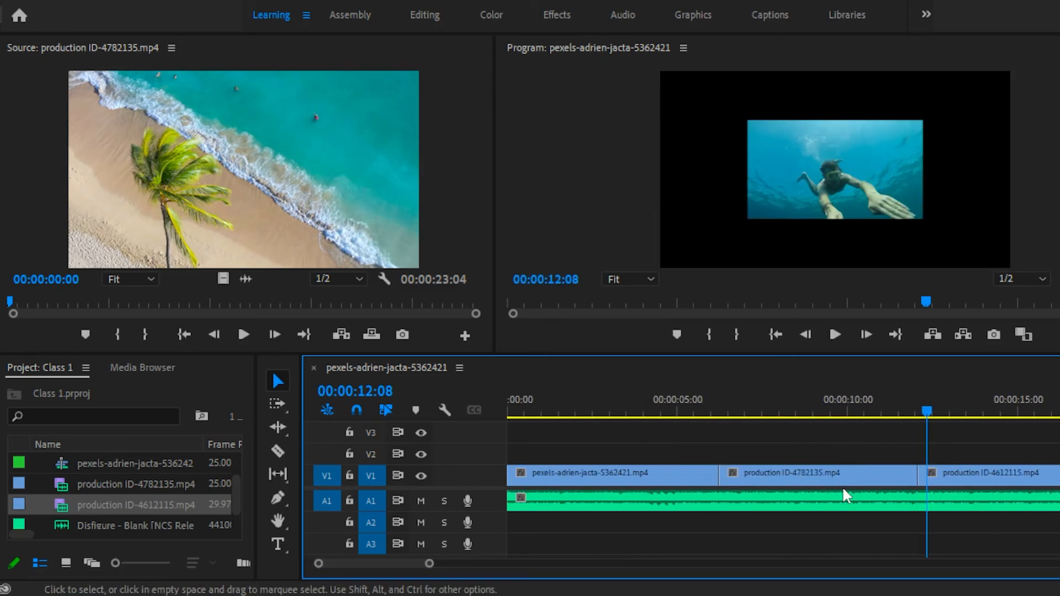
pyautogui.press('Home')
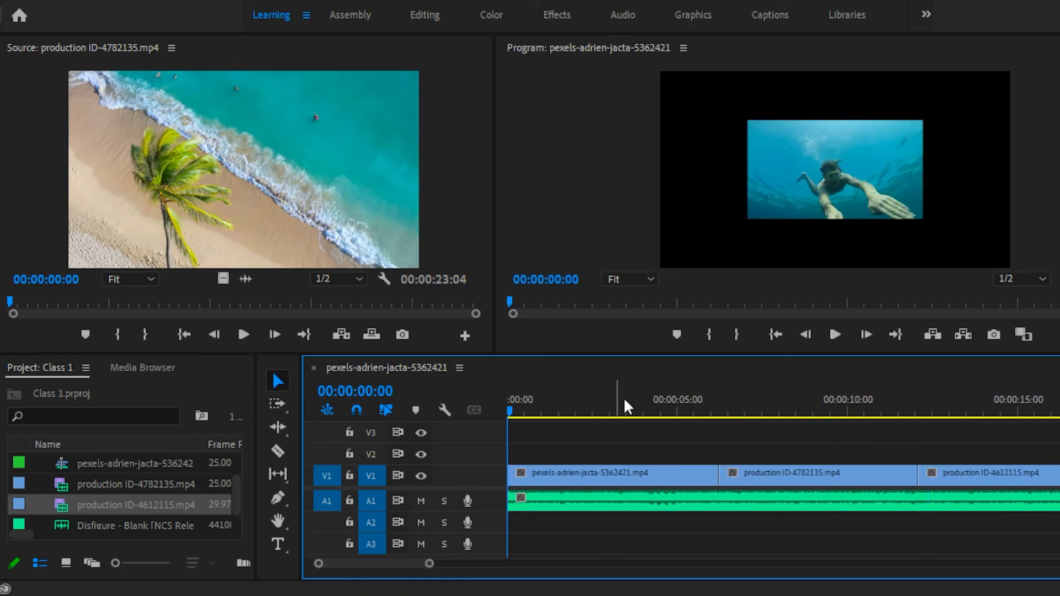
pyautogui.click(835, 335)
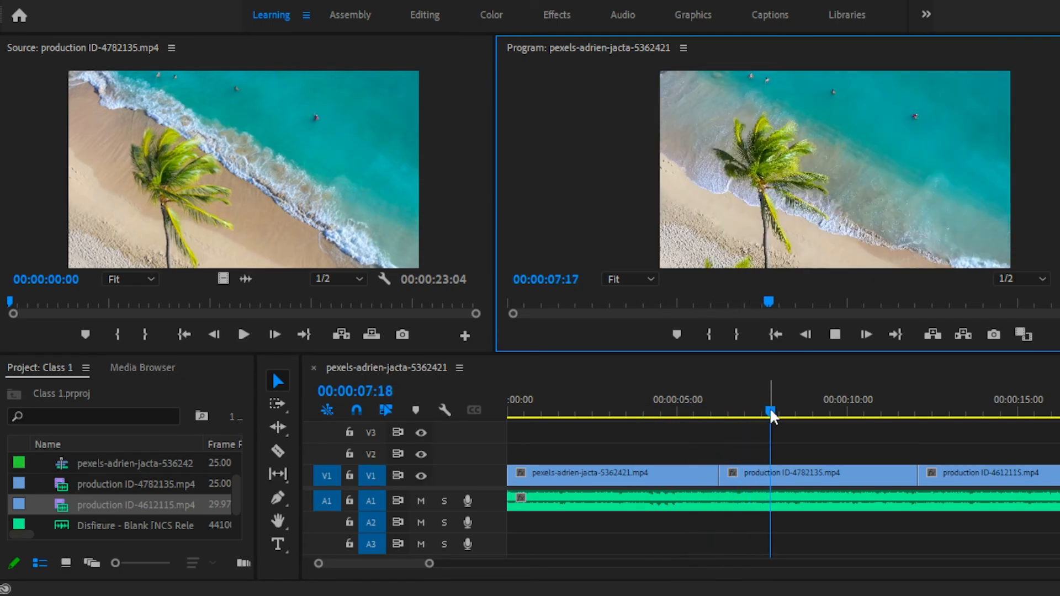
pyautogui.scroll(-2, 714, 440)
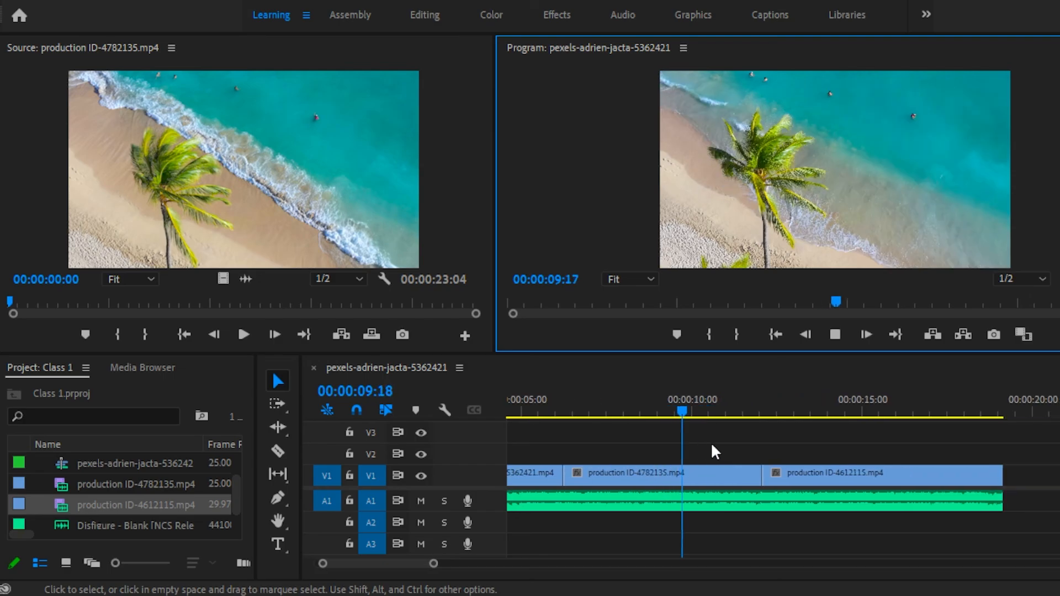